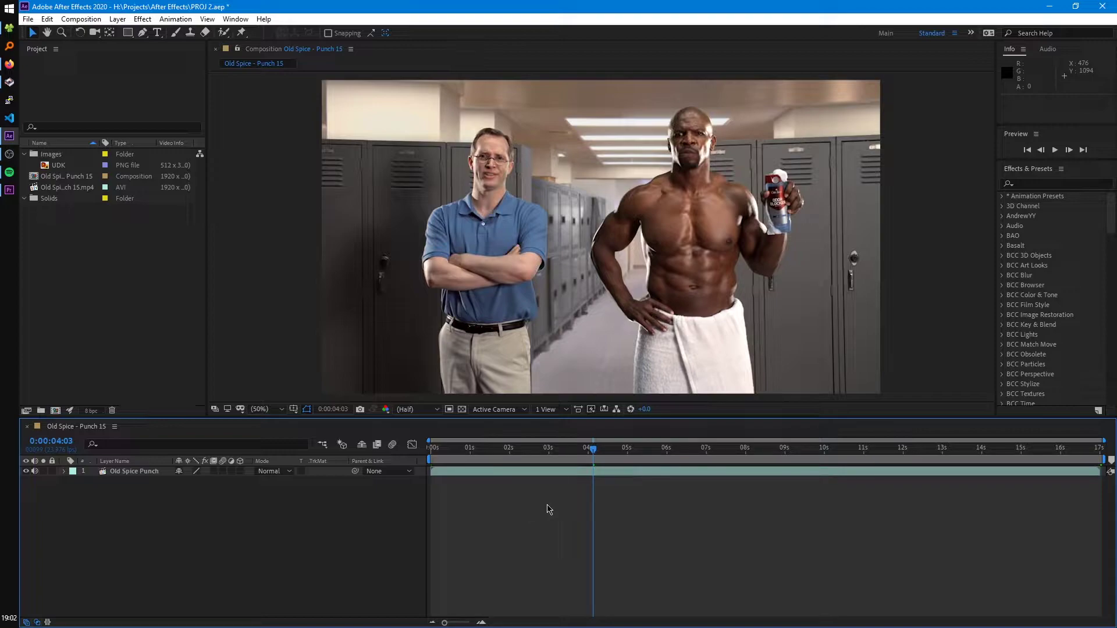
Select the Old Spice Punch layer and twirl open its Transform properties.
{"action": "left_click", "coordinate": [131, 471]}
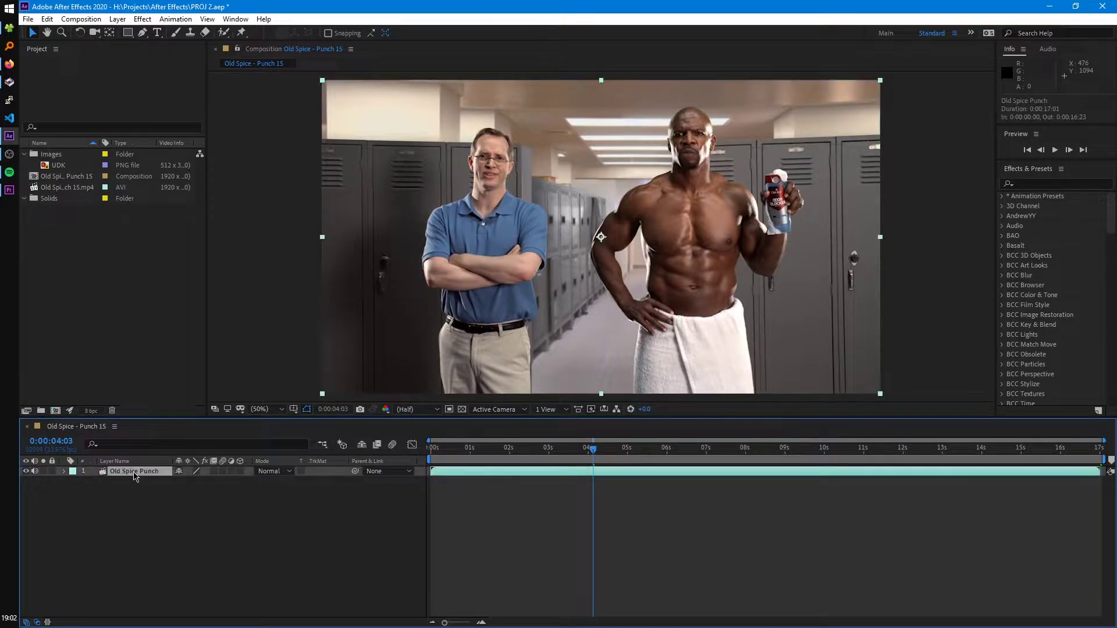
{"action": "left_click", "coordinate": [65, 472]}
{"action": "left_click", "coordinate": [74, 482]}
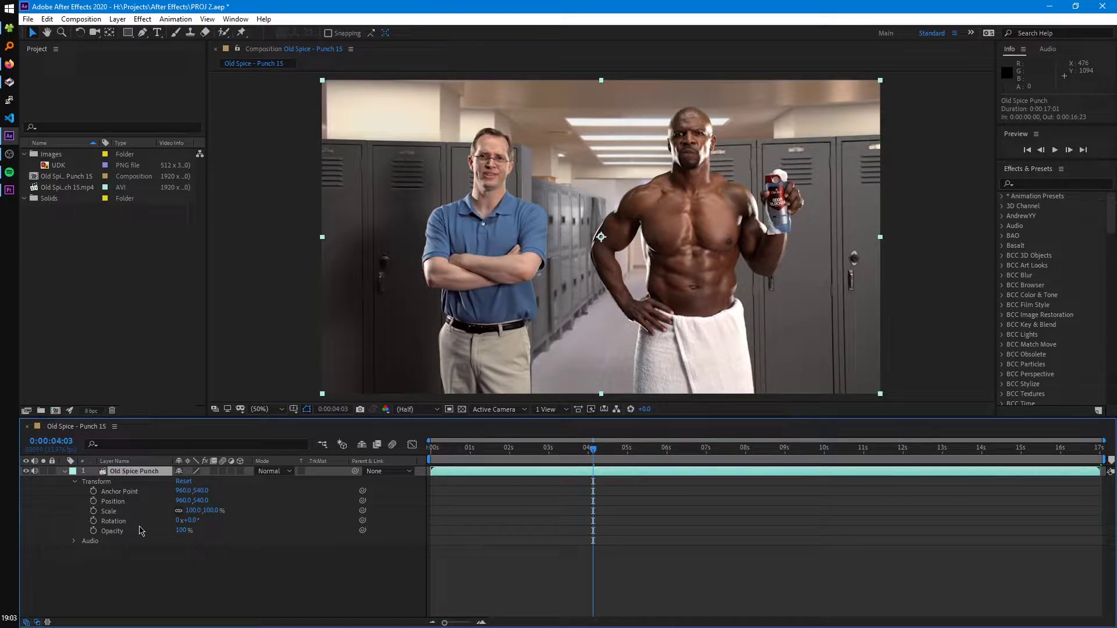
{"action": "key", "text": "ctrl+shift+a"}
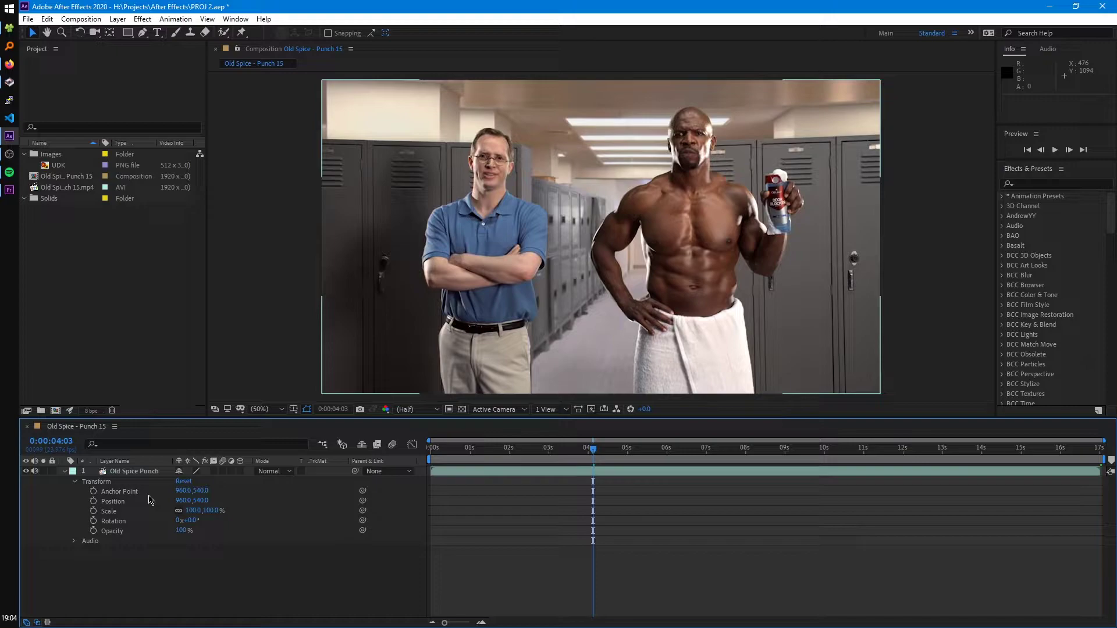
{"action": "key", "text": "ctrl+a"}
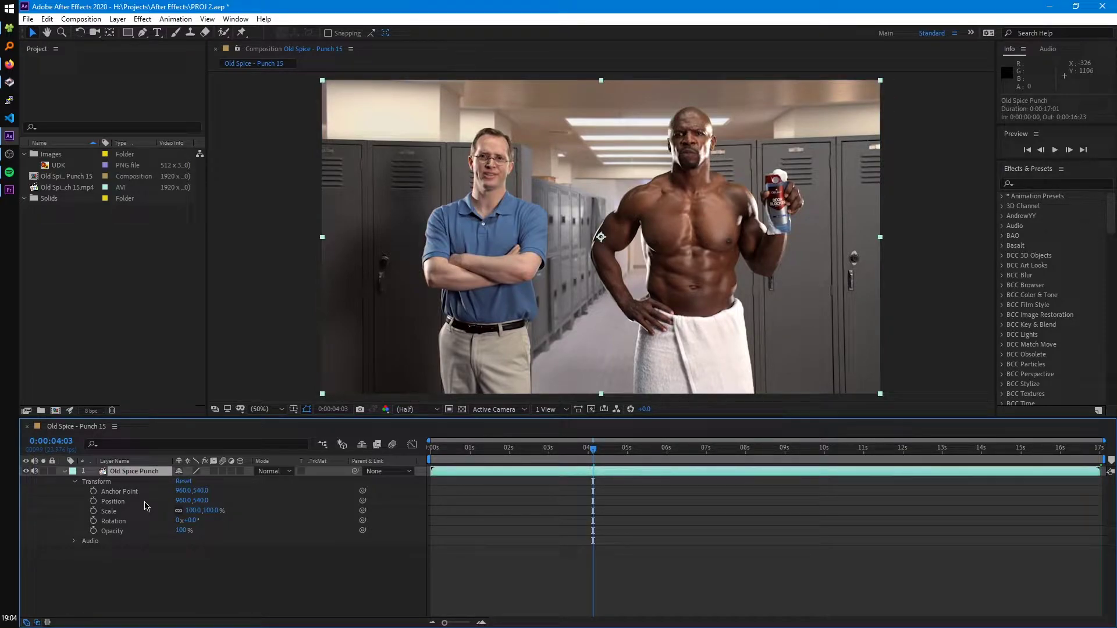
{"action": "left_click_drag", "start_coordinate": [192, 511], "coordinate": [239, 506]}
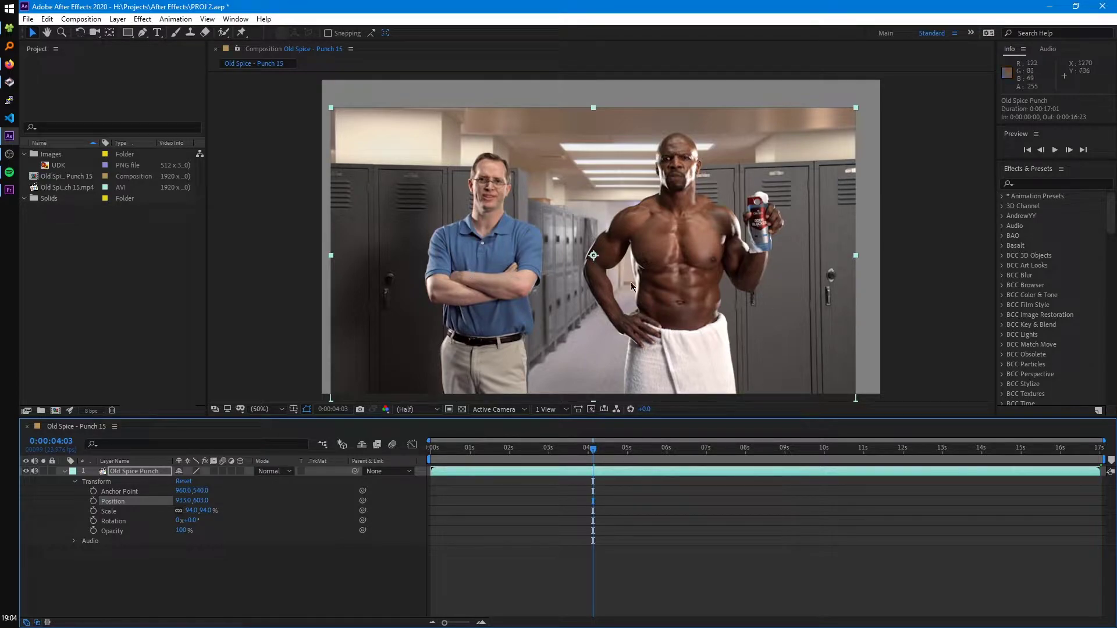
{"action": "left_click_drag", "start_coordinate": [634, 321], "coordinate": [555, 272]}
{"action": "left_click_drag", "start_coordinate": [842, 372], "coordinate": [817, 369]}
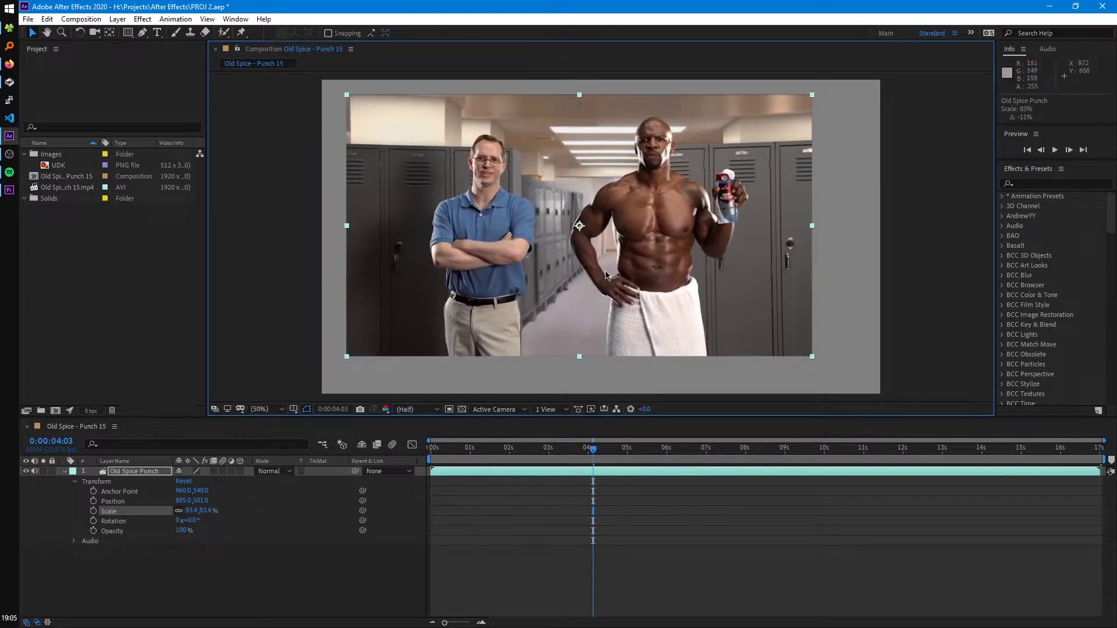
{"action": "key", "text": "w"}
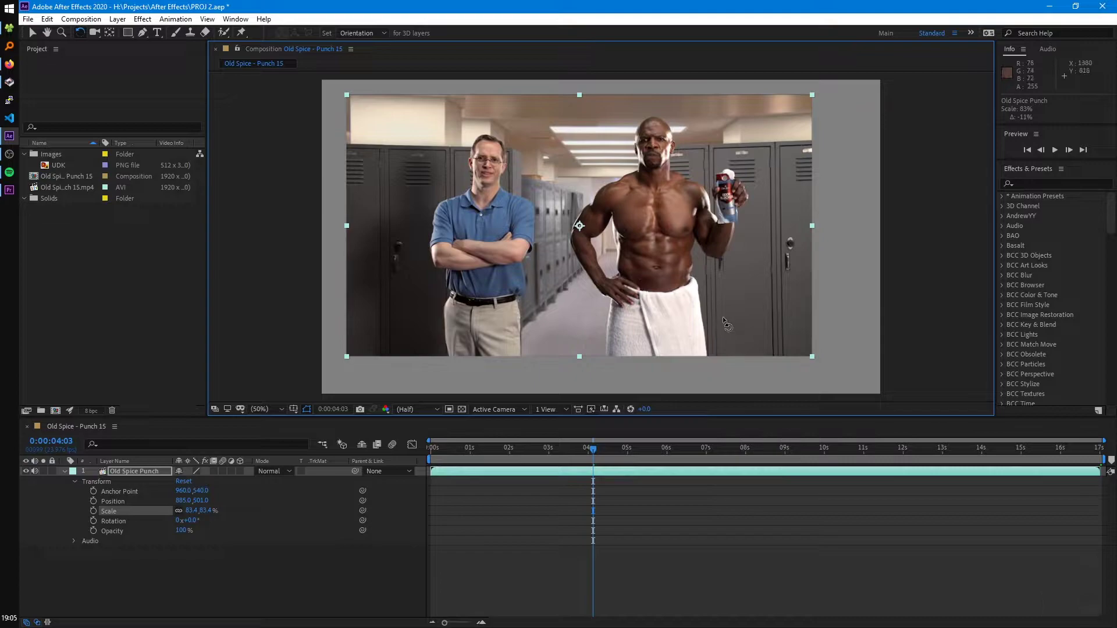
{"action": "left_click_drag", "start_coordinate": [724, 314], "coordinate": [643, 302]}
{"action": "key", "text": "v"}
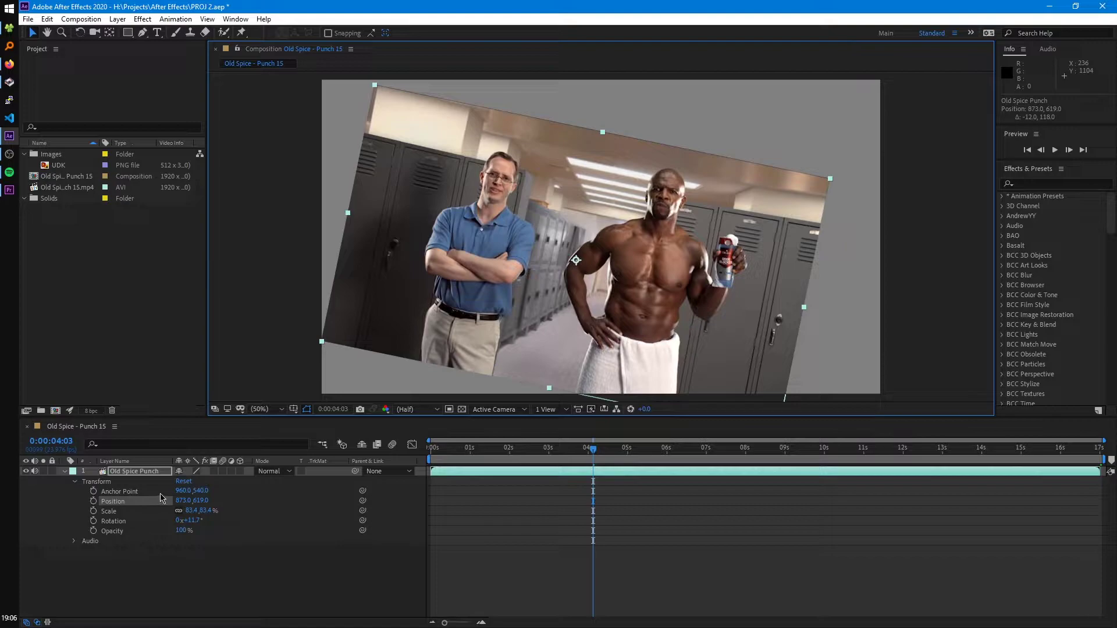
{"action": "key", "text": "ctrl+z"}
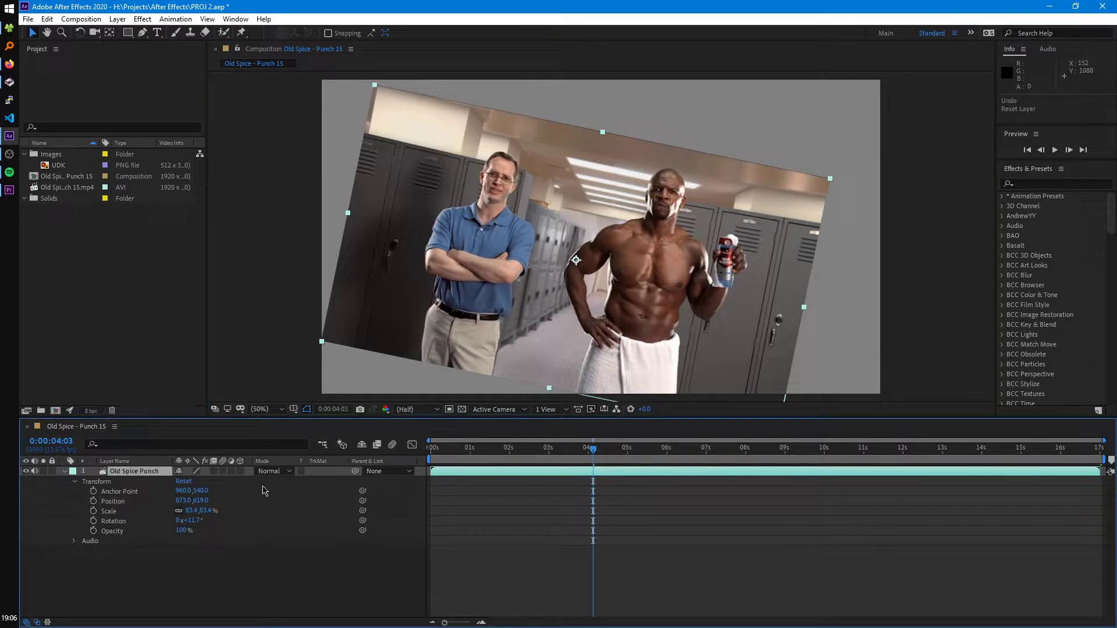
{"action": "left_click", "coordinate": [184, 482]}
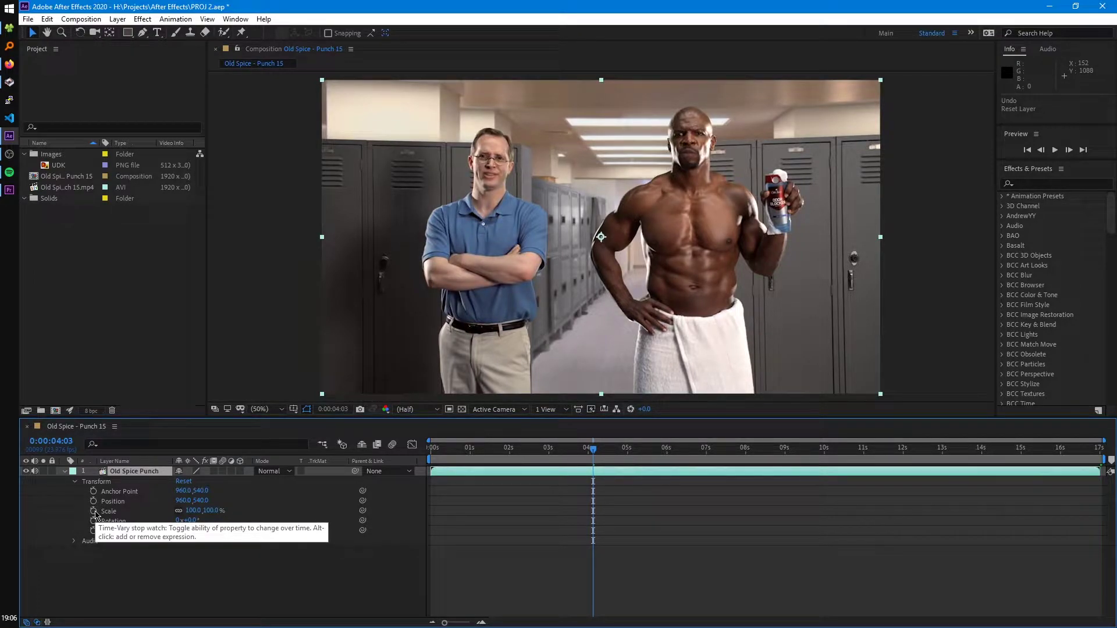
Keyframe Scale from 100% to 34% and set the work area to 0:00:04:03–0:00:04:23.
{"action": "left_click", "coordinate": [94, 511]}
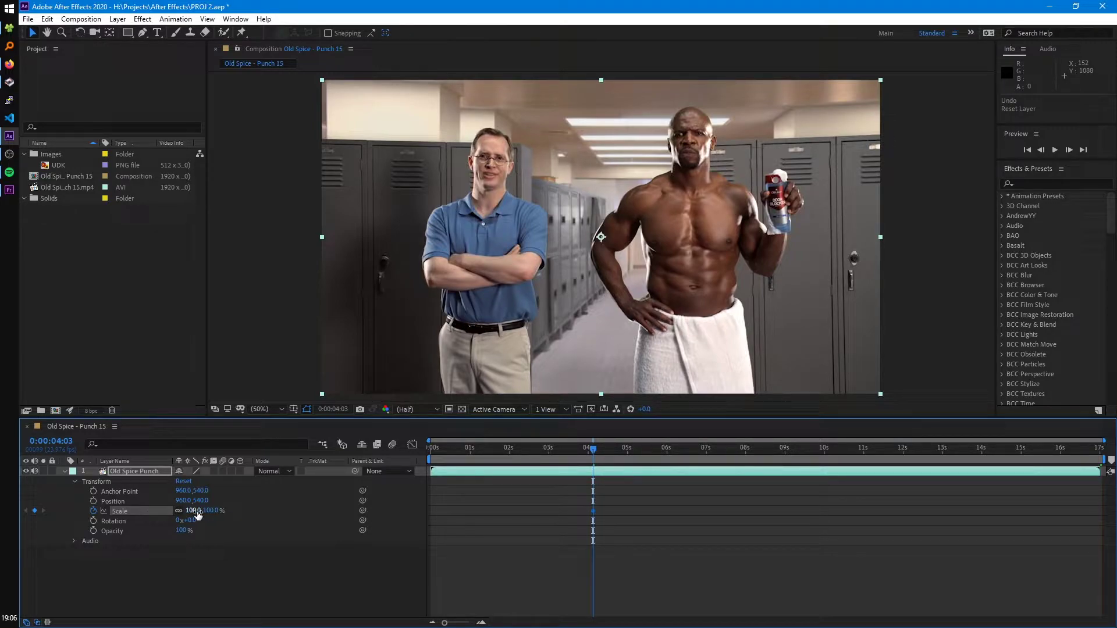
{"action": "left_click_drag", "start_coordinate": [598, 452], "coordinate": [628, 452]}
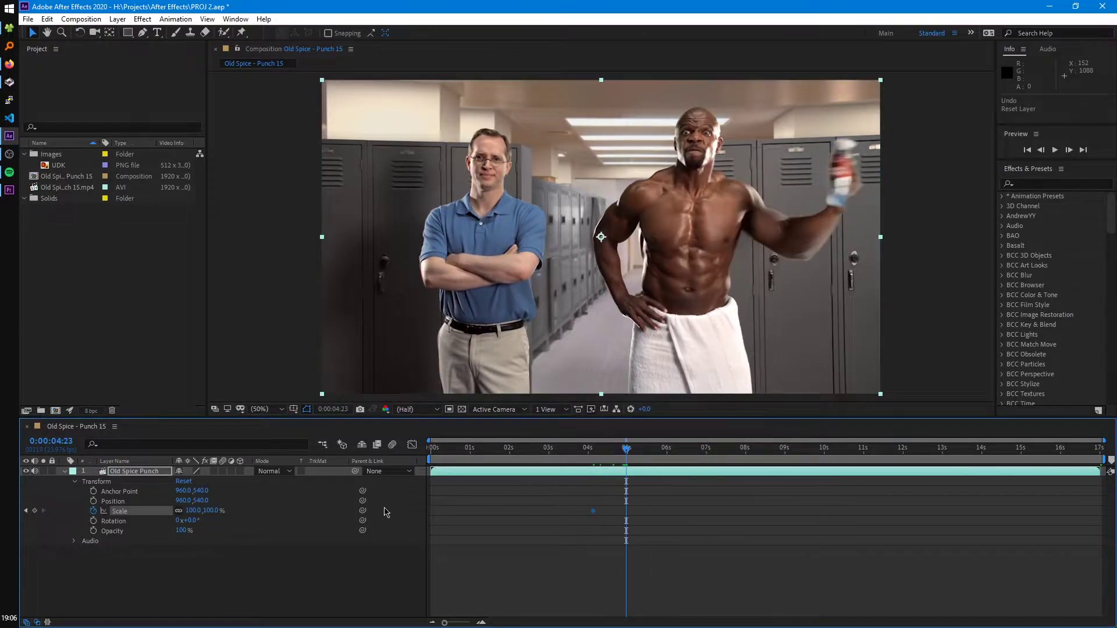
{"action": "left_click_drag", "start_coordinate": [210, 511], "coordinate": [167, 512]}
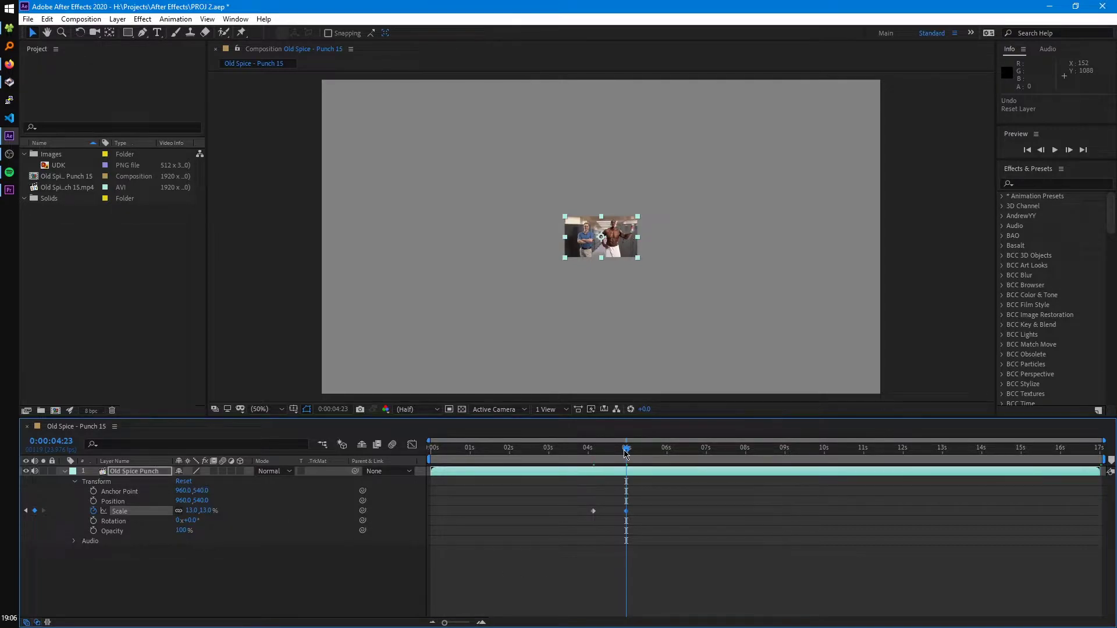
{"action": "key", "text": "n"}
{"action": "left_click_drag", "start_coordinate": [626, 453], "coordinate": [594, 455]}
{"action": "key", "text": "b"}
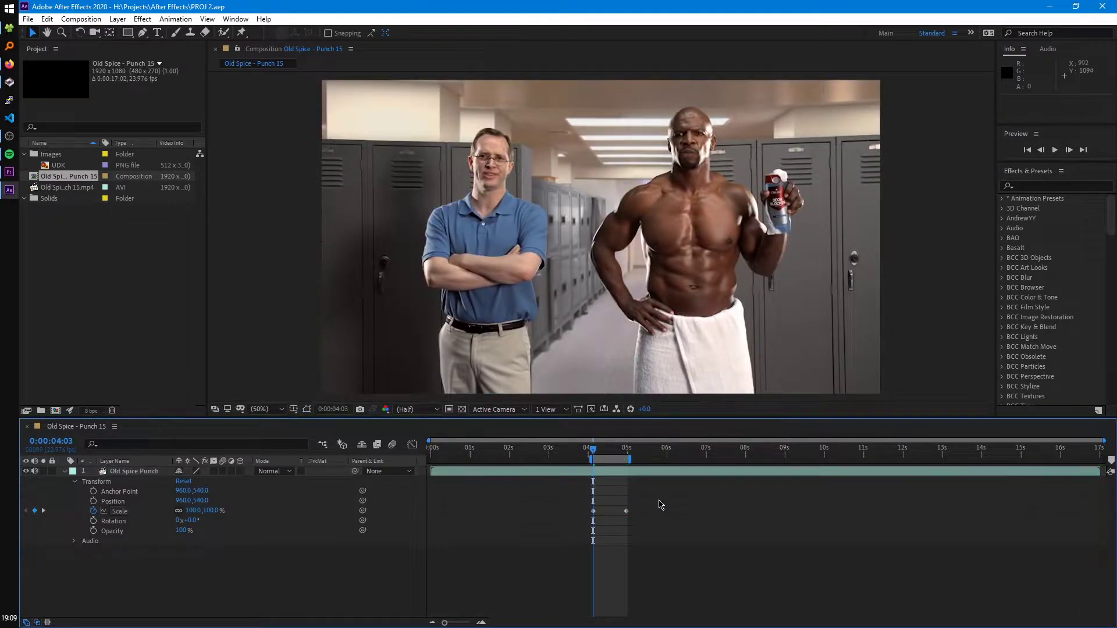
Preview the scale animation, then turn off the Scale stopwatch to remove its keyframes.
{"action": "key", "text": "space"}
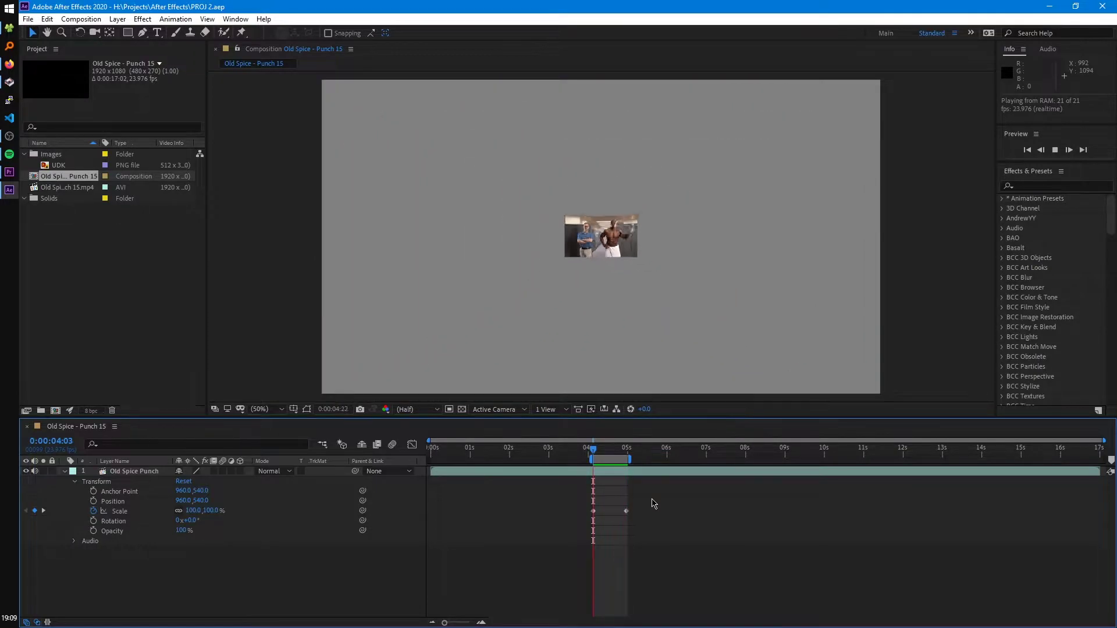
{"action": "key", "text": "space"}
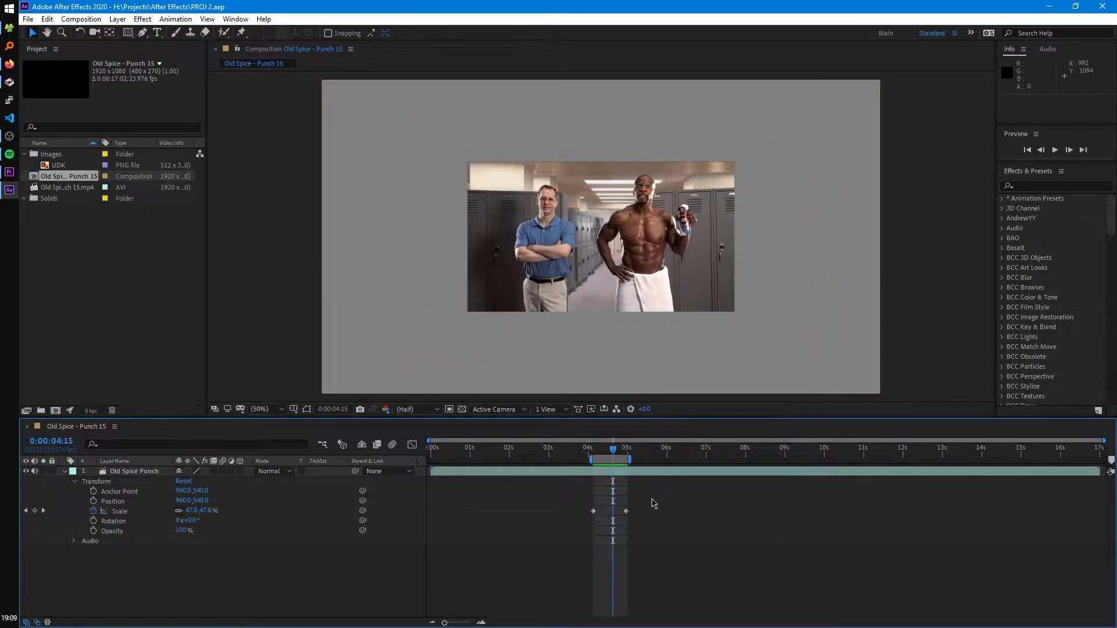
{"action": "left_click_drag", "start_coordinate": [610, 447], "coordinate": [594, 448]}
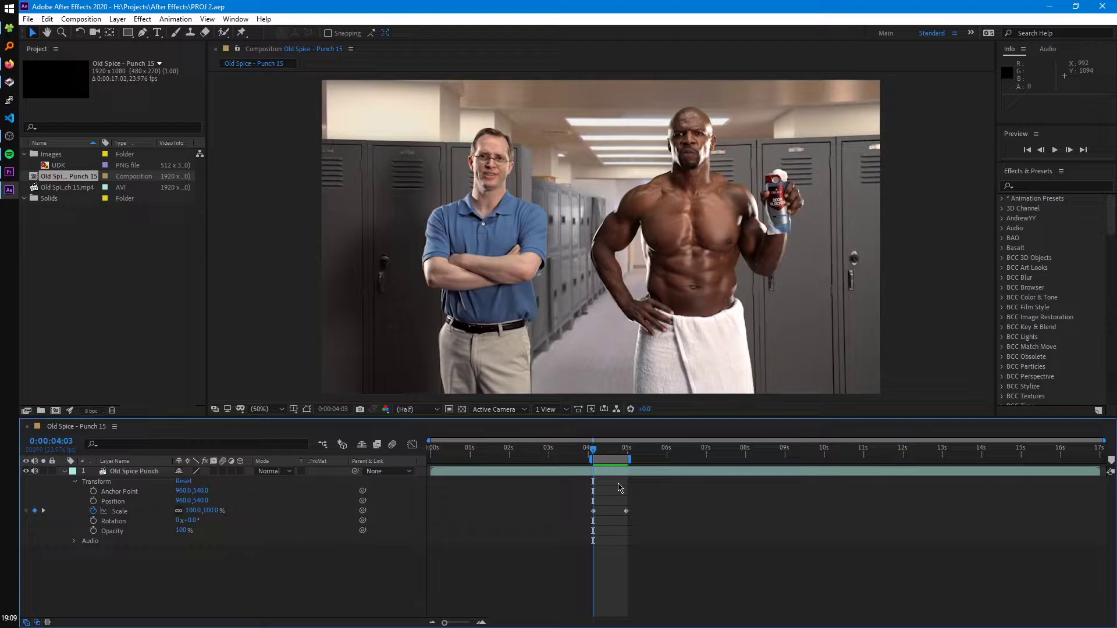
{"action": "left_click", "coordinate": [93, 511]}
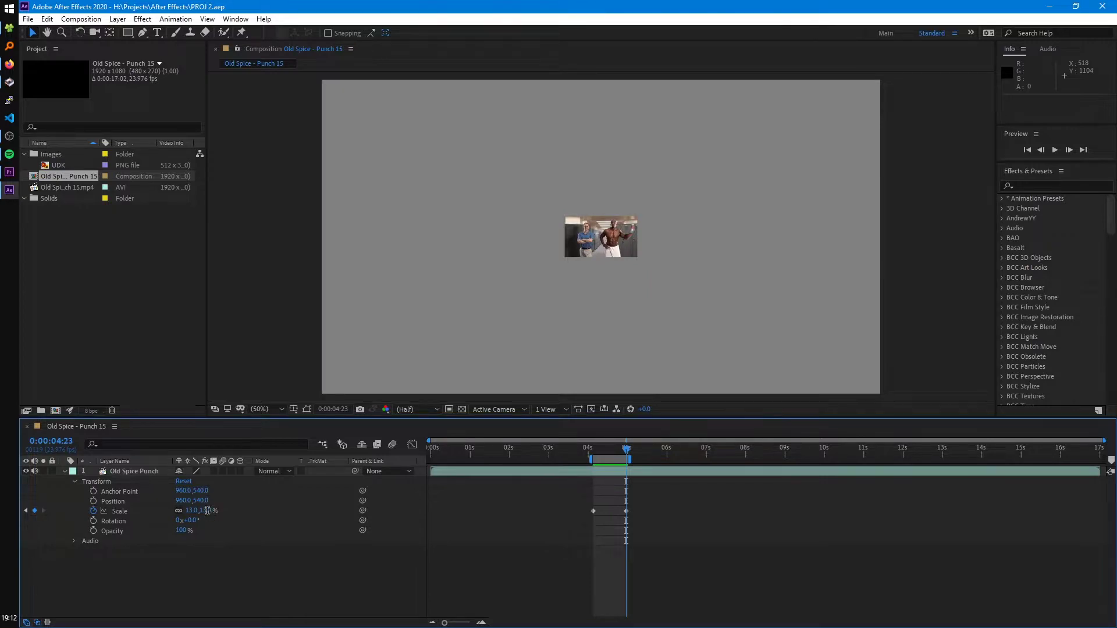
Enter 25% as the Scale value at 0:00:04:23.
{"action": "left_click", "coordinate": [206, 511]}
{"action": "type", "text": "25"}
{"action": "key", "text": "Return"}
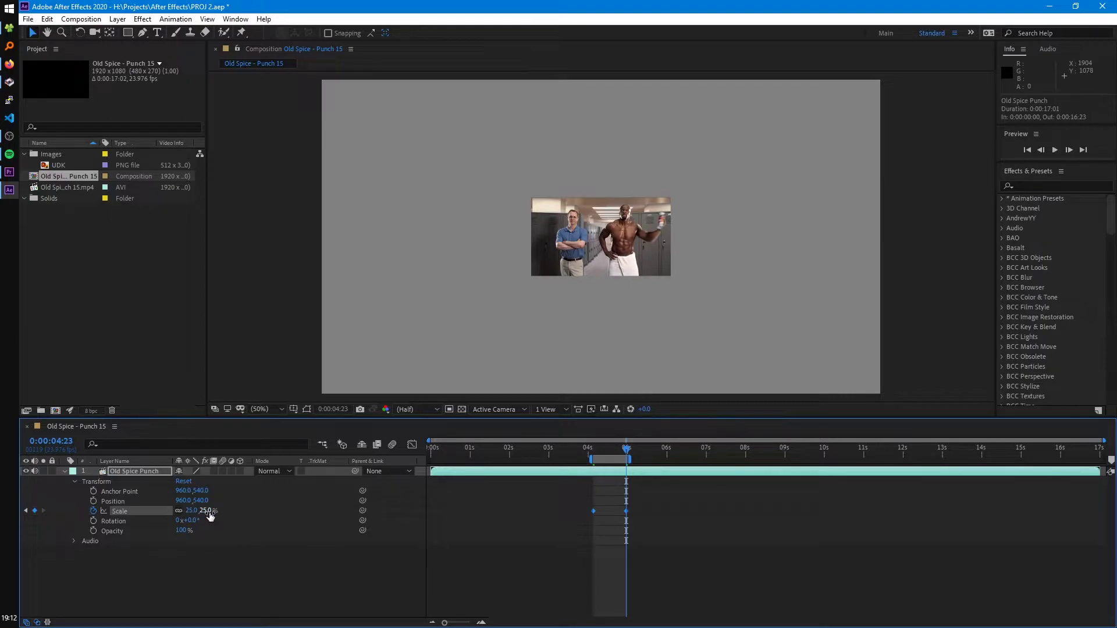
Multiply the Scale by 3 to reach 75%, undoing a later enlargement past 100%.
{"action": "left_click", "coordinate": [190, 510]}
{"action": "key", "text": "End"}
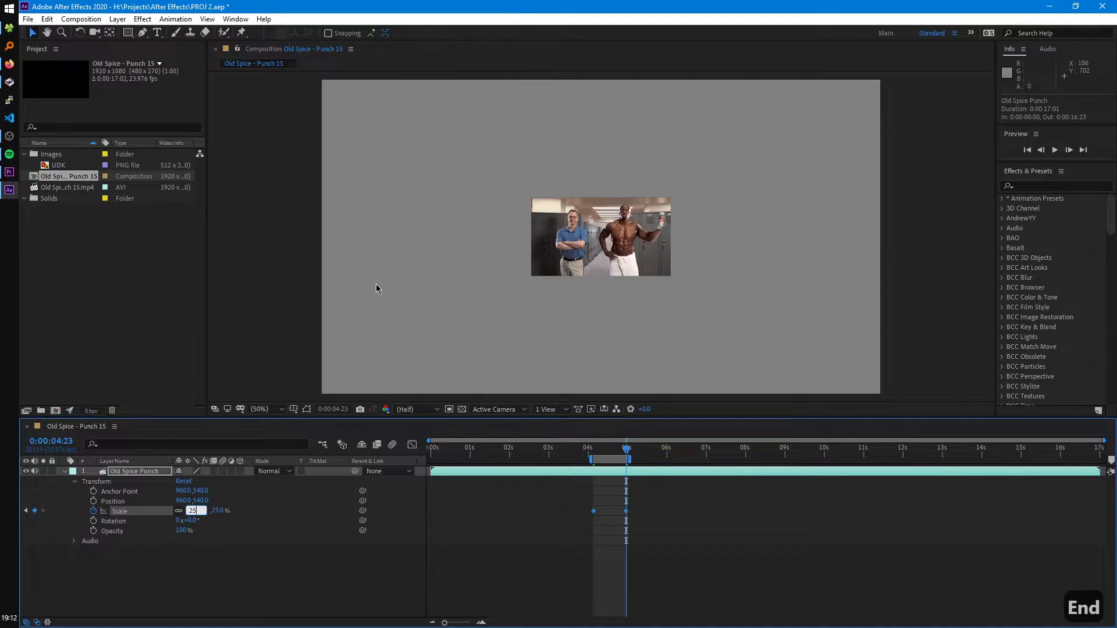
{"action": "type", "text": "*3"}
{"action": "key", "text": "Return"}
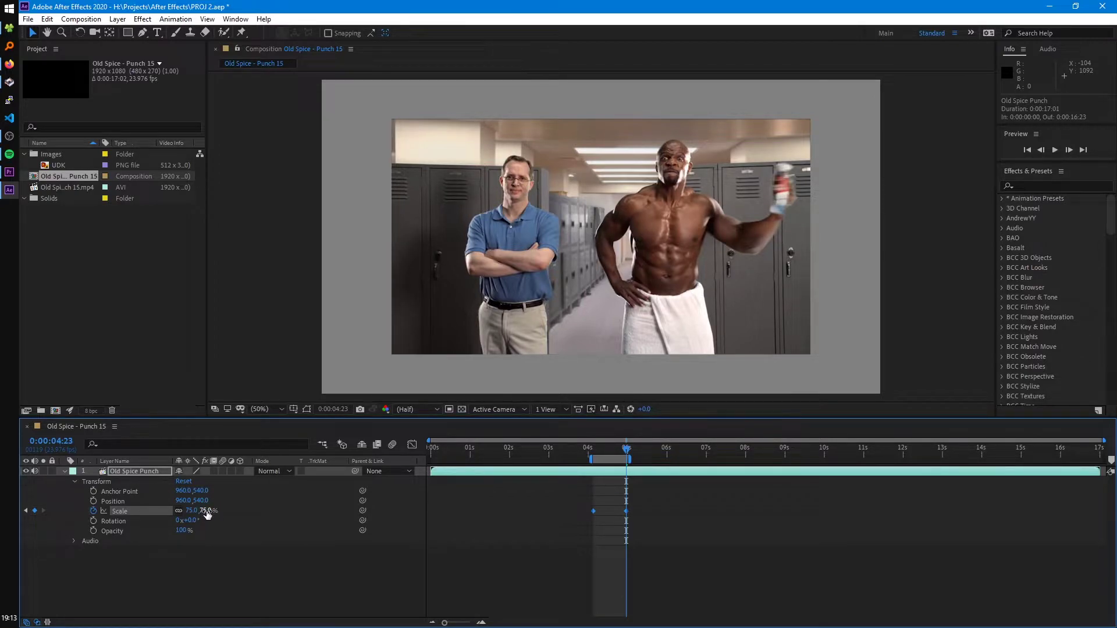
{"action": "mouse_move", "coordinate": [207, 514]}
{"action": "left_mouse_down"}
{"action": "mouse_move", "coordinate": [237, 508]}
{"action": "mouse_move", "coordinate": [102, 511]}
{"action": "mouse_move", "coordinate": [211, 511]}
{"action": "left_mouse_up"}
{"action": "key", "text": "ctrl+z"}
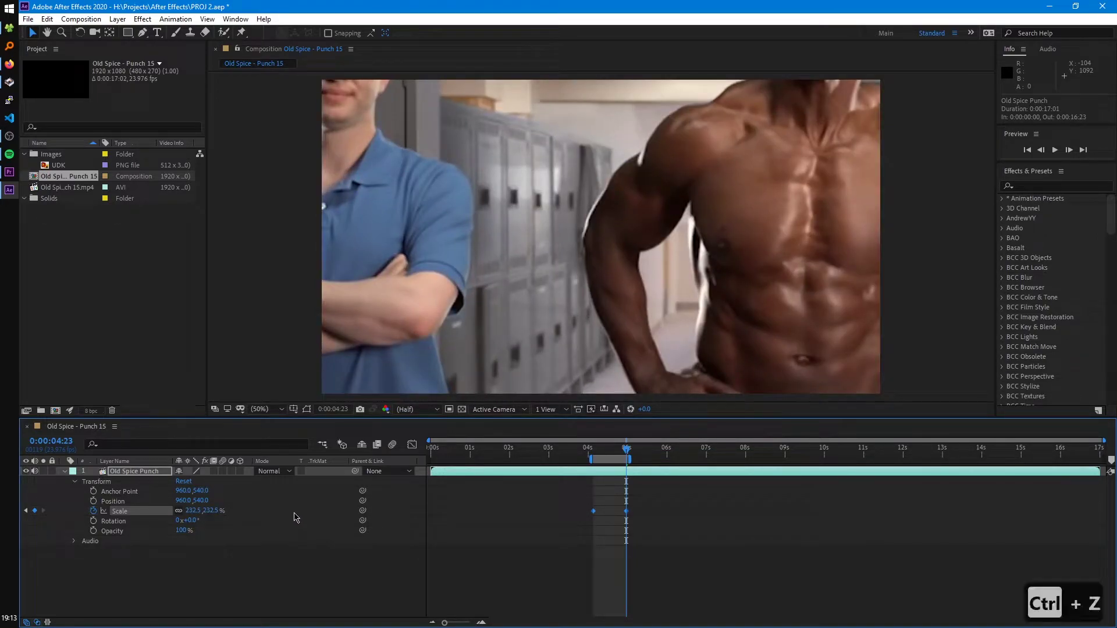
Try 0% Scale at 4:23, preview the work area, then undo it.
{"action": "left_click", "coordinate": [509, 503]}
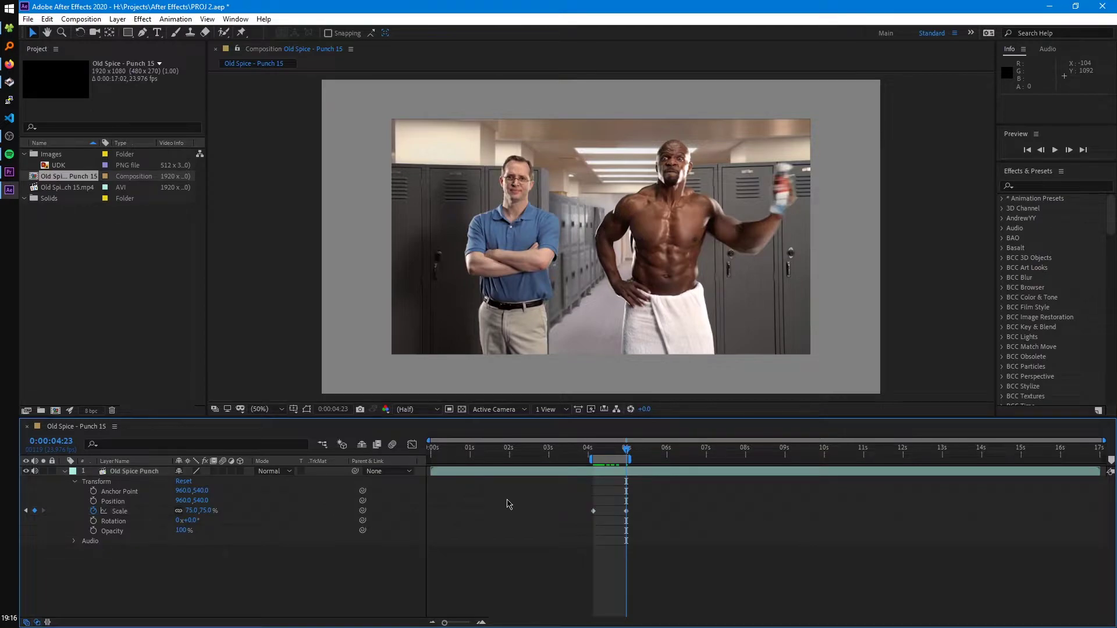
{"action": "left_click", "coordinate": [139, 511]}
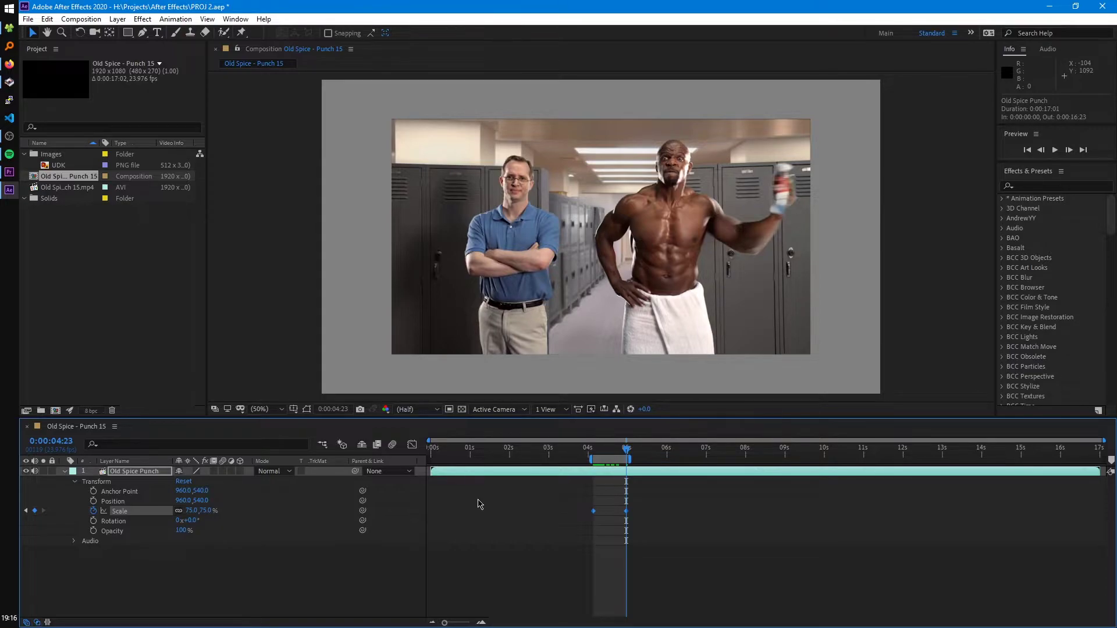
{"action": "left_click", "coordinate": [206, 511]}
{"action": "type", "text": "0"}
{"action": "key", "text": "Return"}
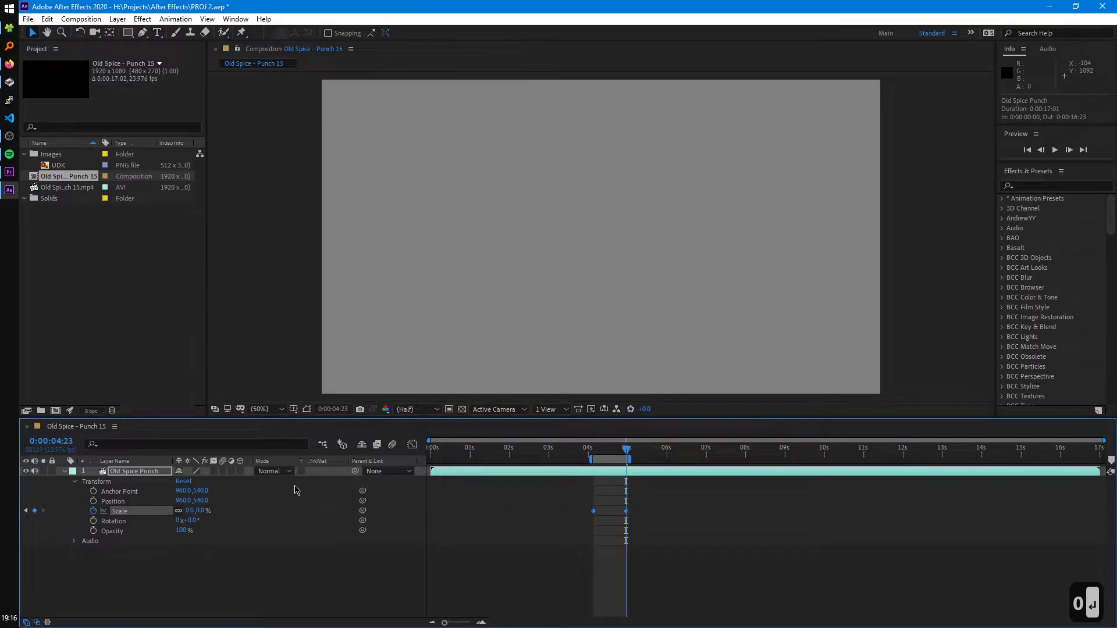
{"action": "key", "text": "space"}
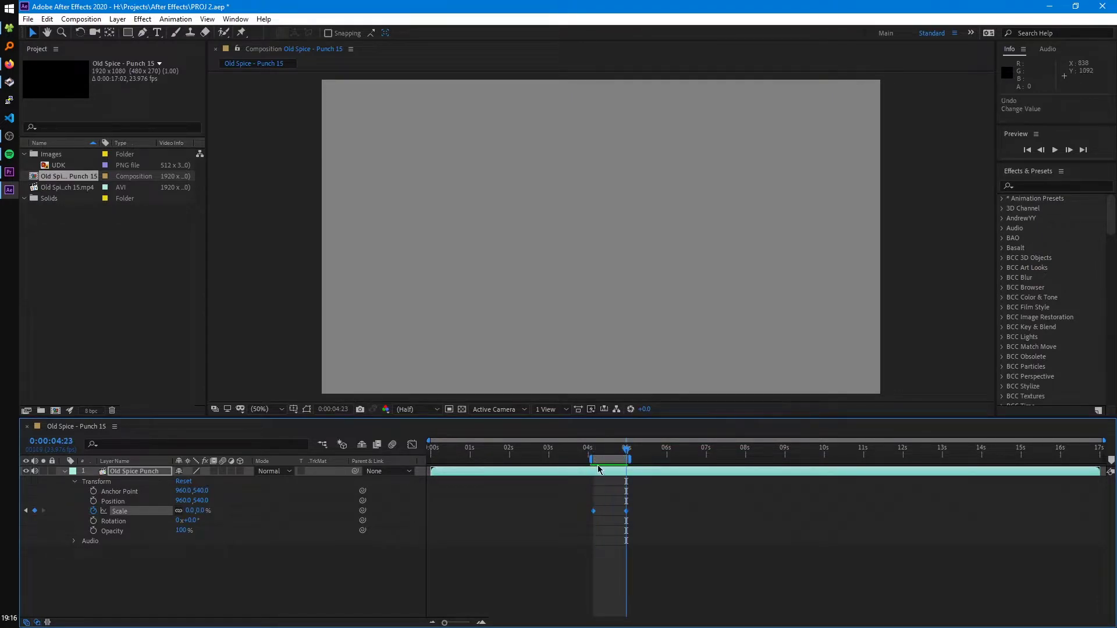
{"action": "key", "text": "ctrl+z"}
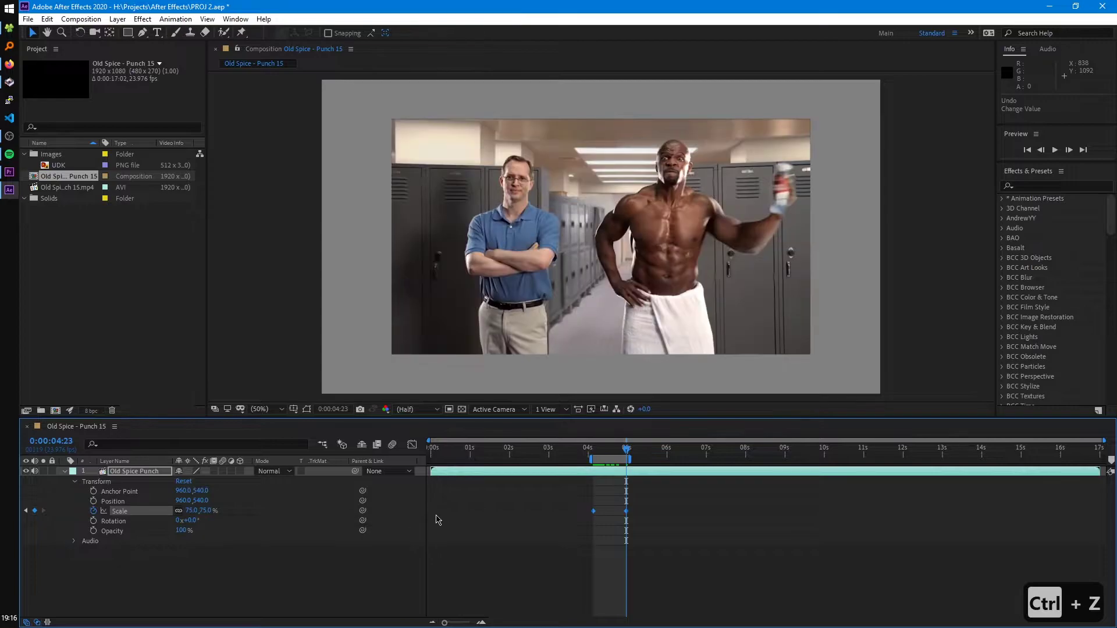
Scrub Scale up to about 125%, then step from 4:04 to the 4:23 keyframe.
{"action": "left_click_drag", "start_coordinate": [206, 511], "coordinate": [231, 511]}
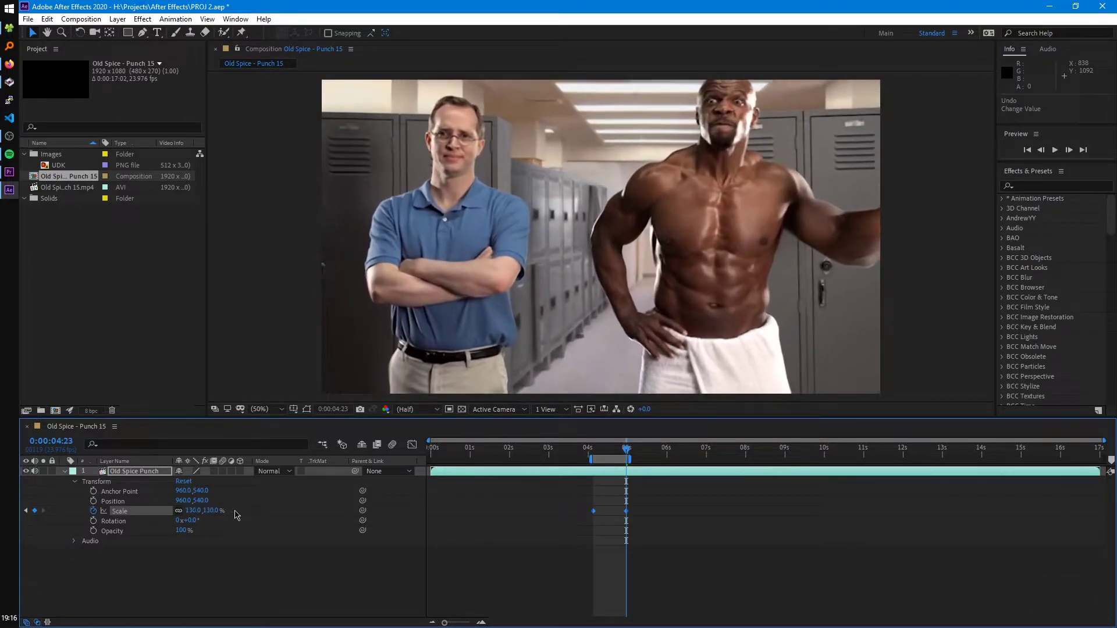
{"action": "left_click_drag", "start_coordinate": [626, 451], "coordinate": [593, 454]}
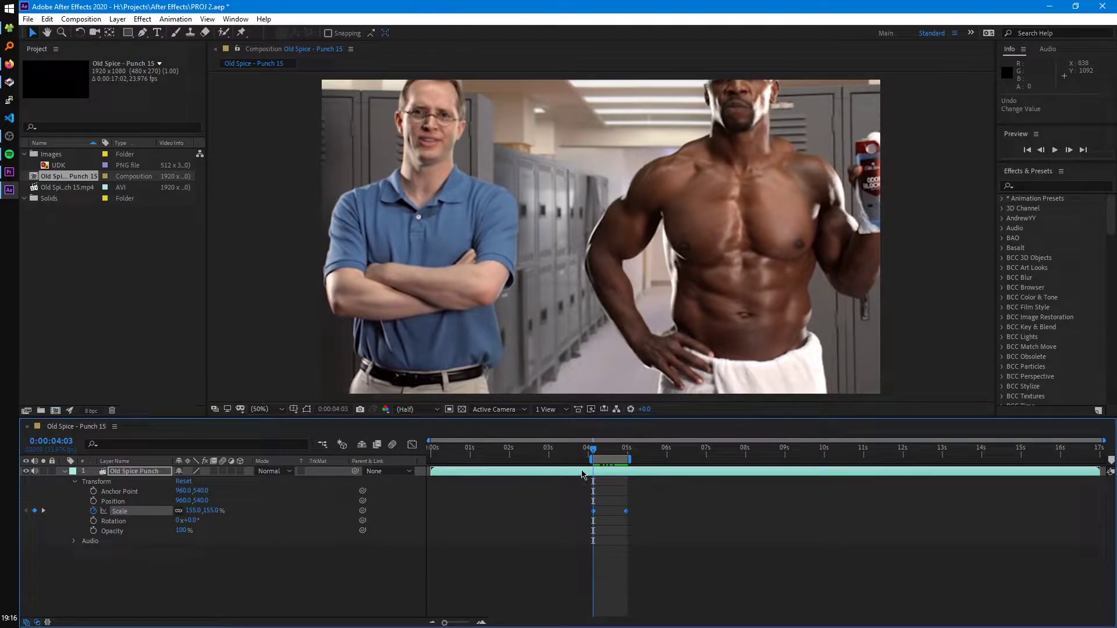
{"action": "left_click", "coordinate": [637, 506]}
{"action": "key", "text": "k"}
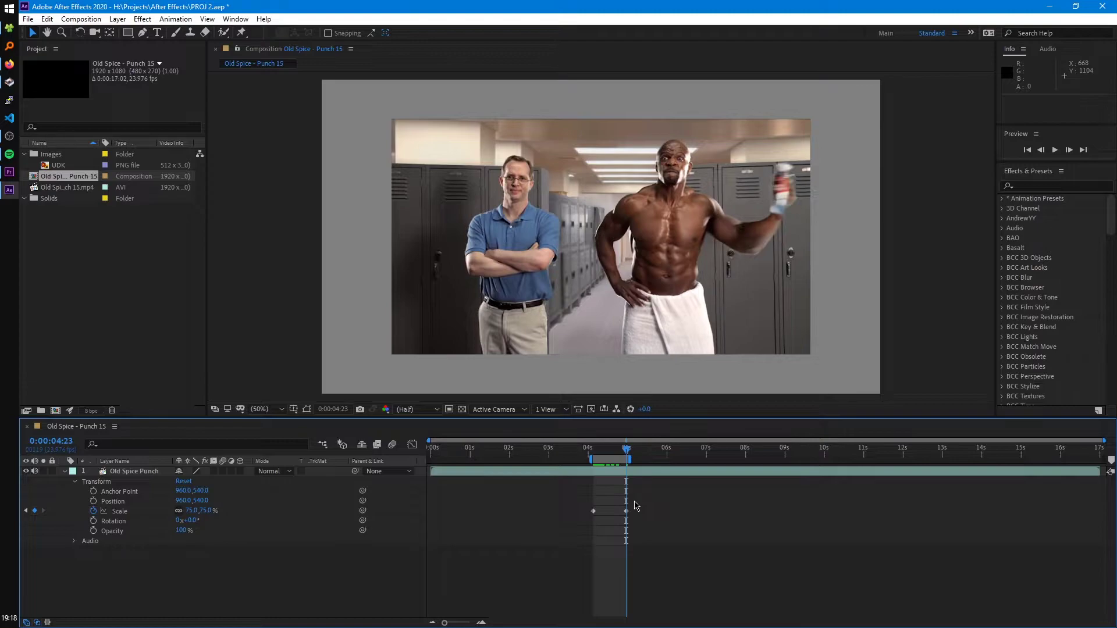
Step between the two Scale keyframes with J/K and play the punch from 4:23.
{"action": "key", "text": "j"}
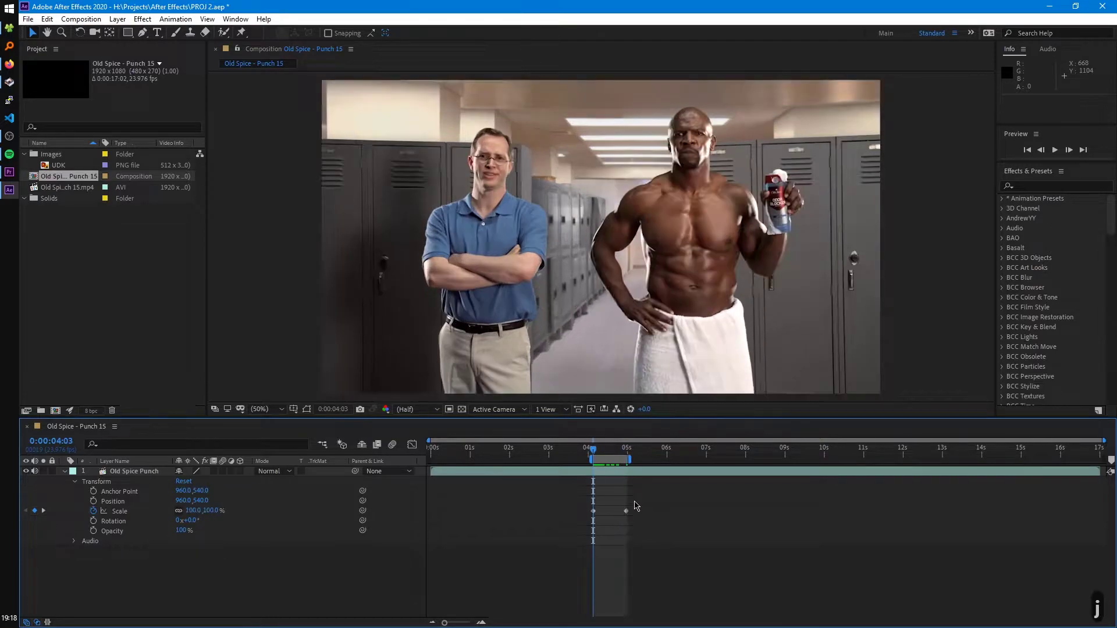
{"action": "key", "text": "k"}
{"action": "key", "text": "j"}
{"action": "key", "text": "k"}
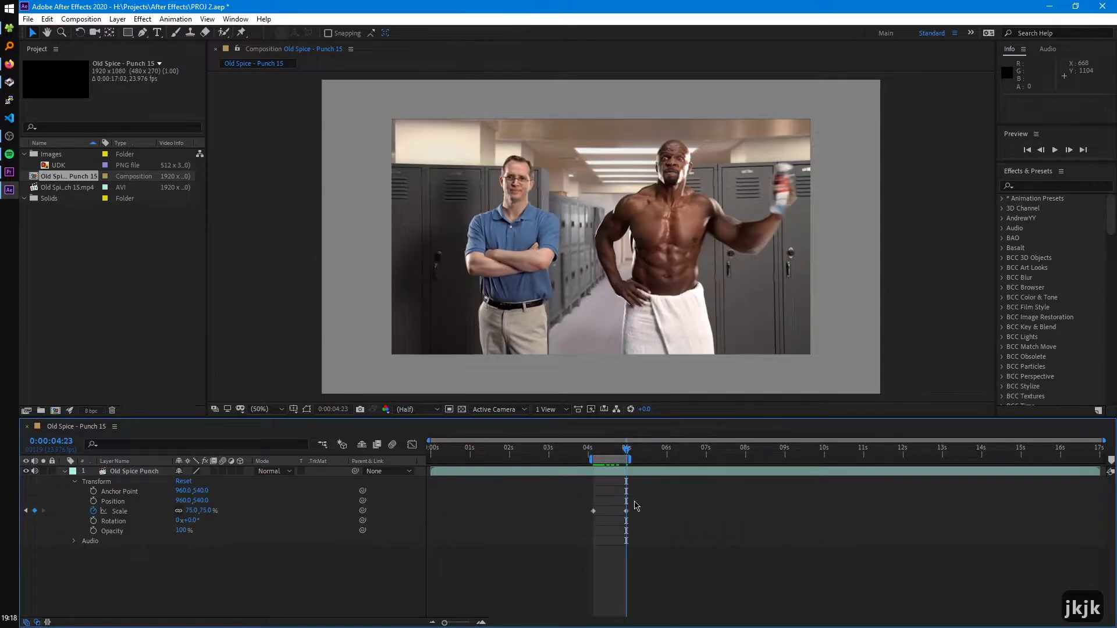
{"action": "key", "text": "space"}
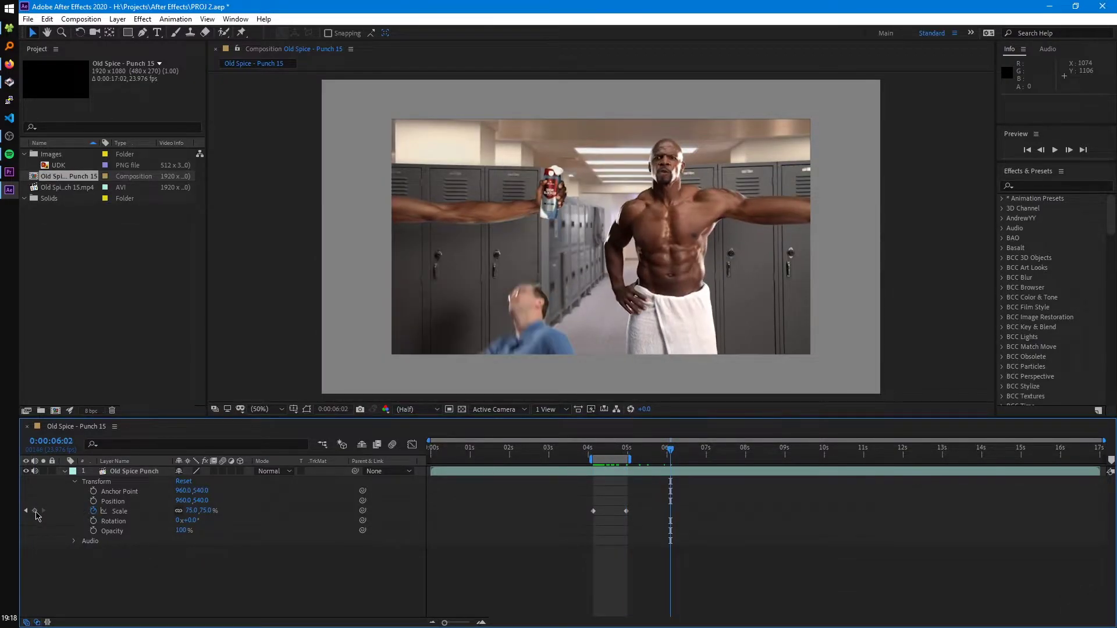
Add Scale keyframes at 6:02 and 6:16, both holding 75%.
{"action": "left_click", "coordinate": [120, 511]}
{"action": "left_click", "coordinate": [692, 451]}
{"action": "key", "text": "alt+shift+s"}
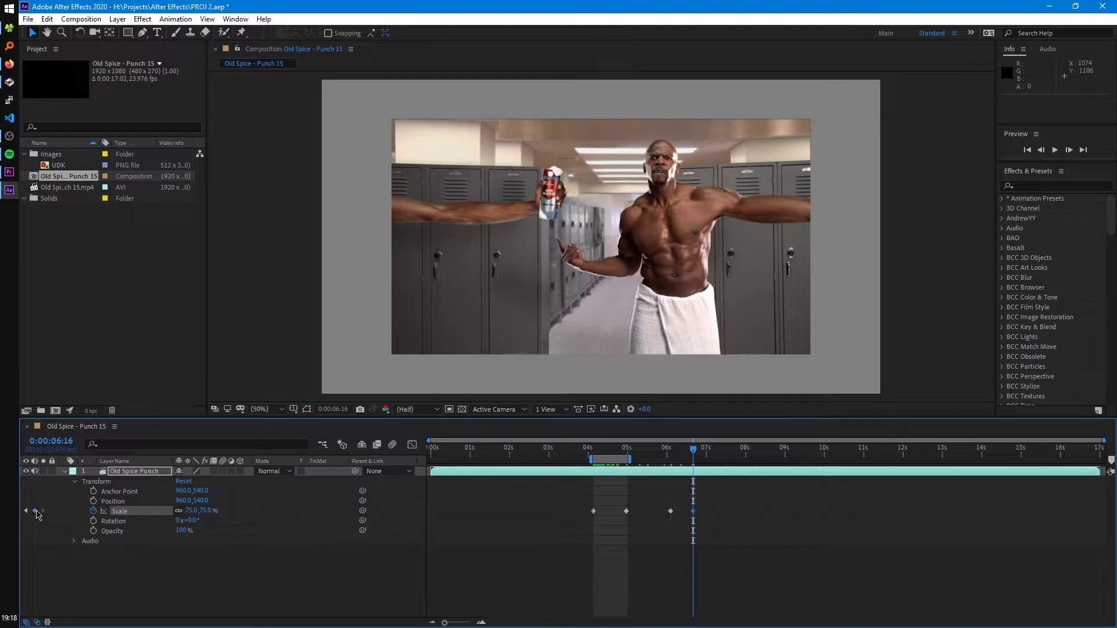
{"action": "key", "text": "k"}
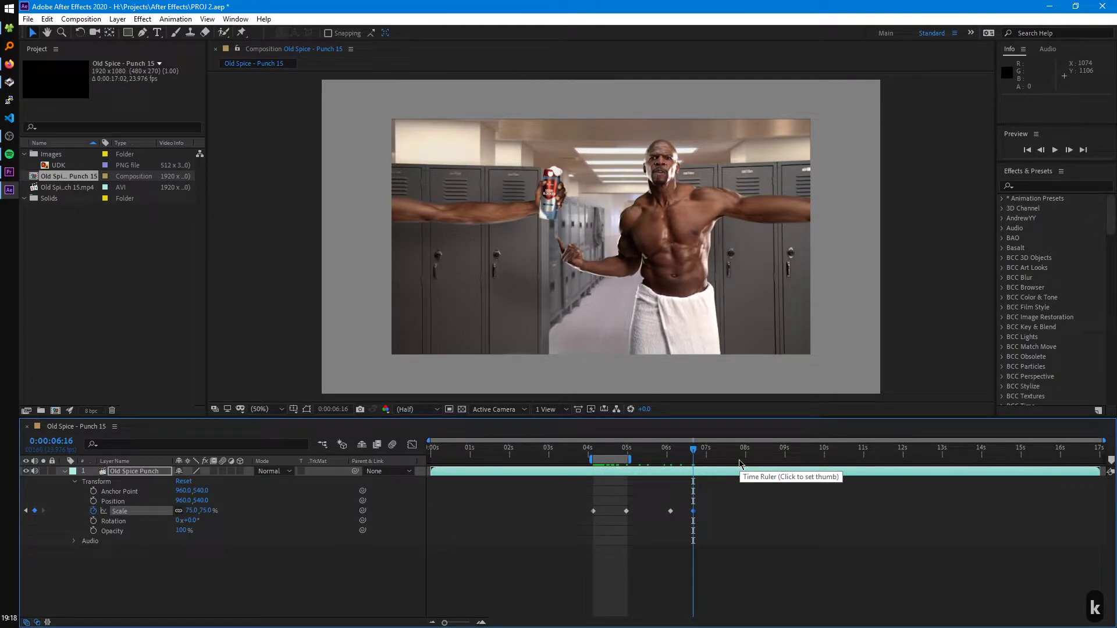
Review the Scale keyframes with J/K, then deselect the layer and its keyframes.
{"action": "key", "text": "j"}
{"action": "key", "text": "j"}
{"action": "key", "text": "j"}
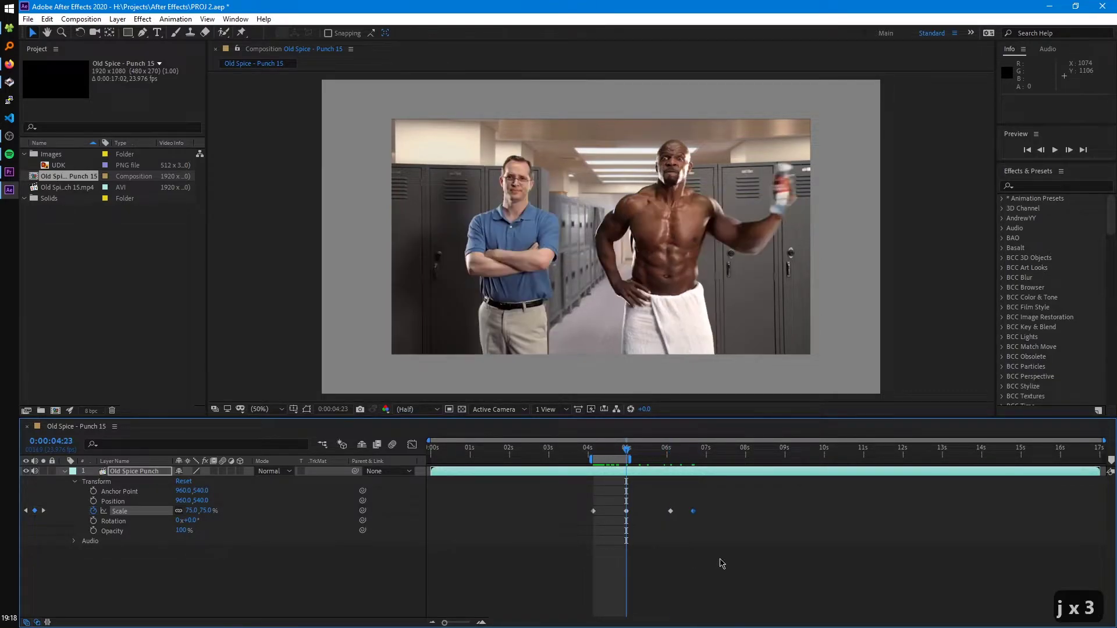
{"action": "key", "text": "k"}
{"action": "key", "text": "k"}
{"action": "key", "text": "k"}
{"action": "key", "text": "j"}
{"action": "key", "text": "j"}
{"action": "key", "text": "j"}
{"action": "key", "text": "k"}
{"action": "key", "text": "k"}
{"action": "key", "text": "k"}
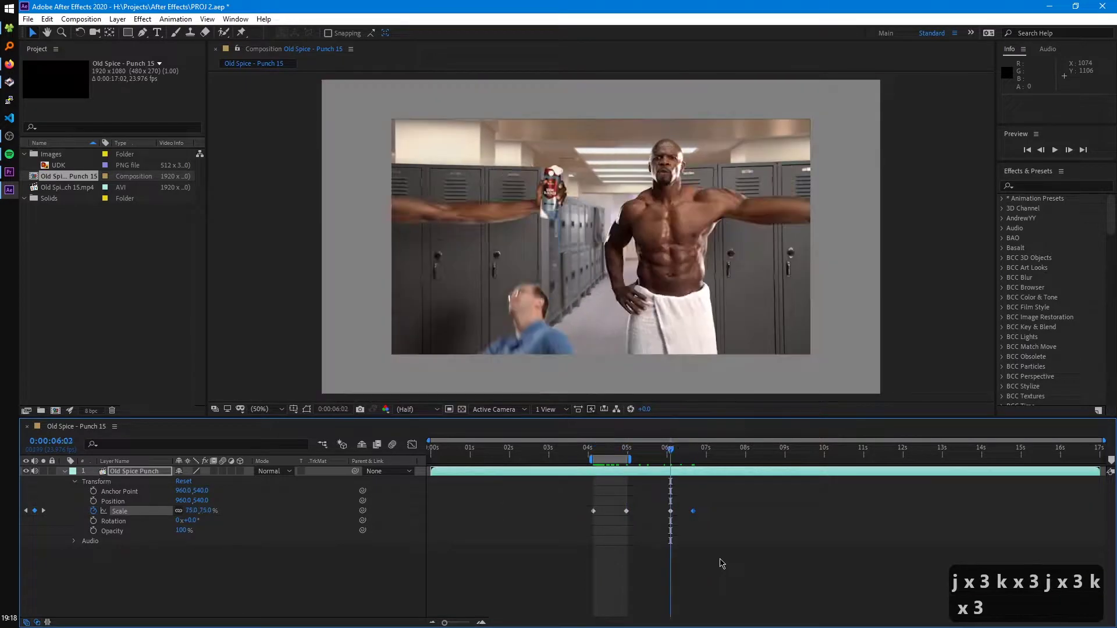
{"action": "key", "text": "j"}
{"action": "key", "text": "j"}
{"action": "key", "text": "j"}
{"action": "key", "text": "k"}
{"action": "left_click", "coordinate": [721, 564]}
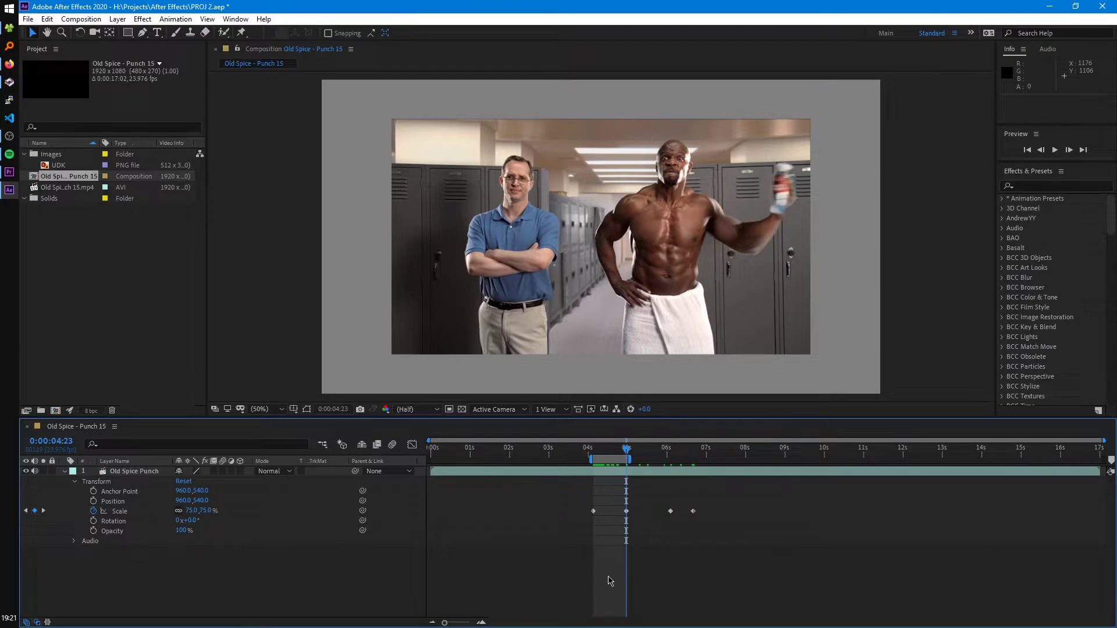
Delete the two Scale keyframes near 6s and begin editing Scale at the 4:23 keyframe.
{"action": "left_click_drag", "start_coordinate": [732, 498], "coordinate": [654, 537]}
{"action": "key", "text": "Delete"}
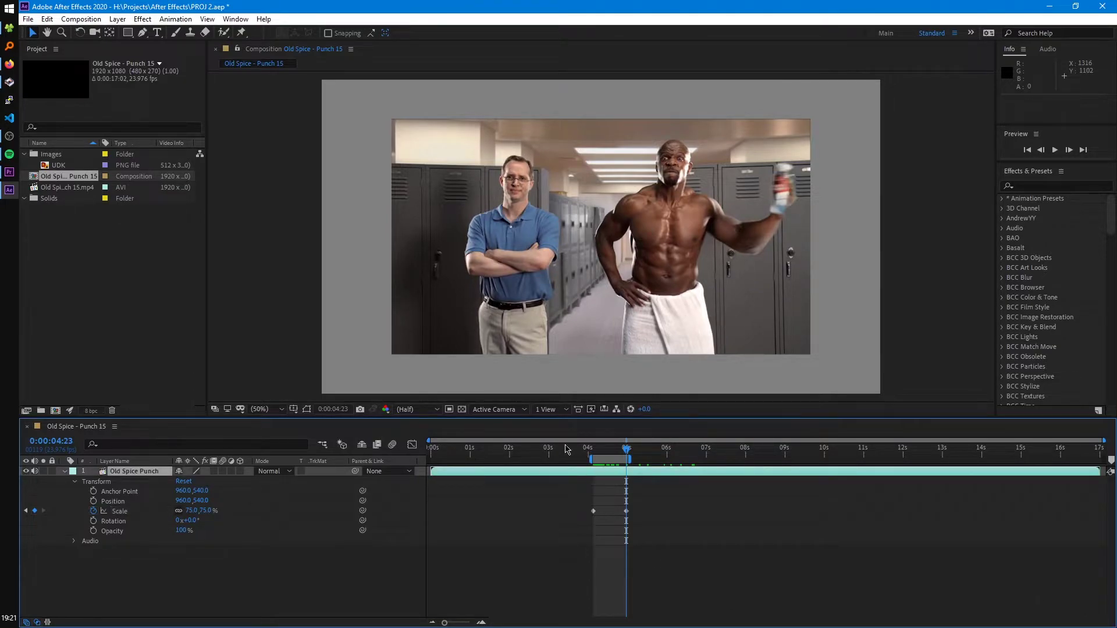
{"action": "left_click_drag", "start_coordinate": [626, 449], "coordinate": [593, 449]}
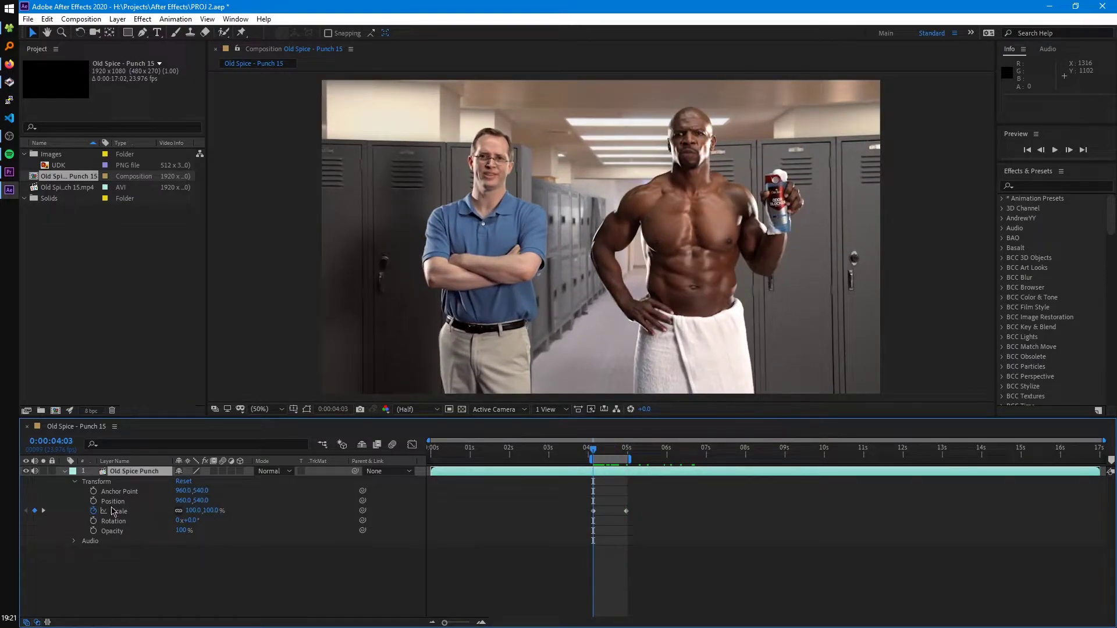
{"action": "left_click", "coordinate": [626, 451]}
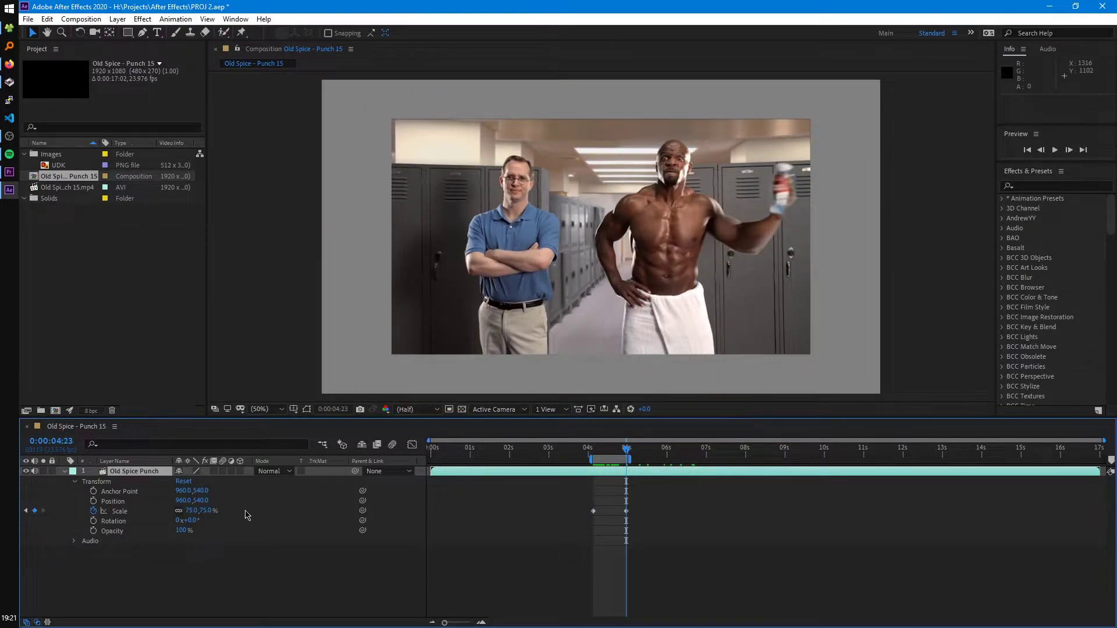
{"action": "left_click", "coordinate": [208, 511]}
Set the Scale to 0% at 4:23.
{"action": "type", "text": "0"}
{"action": "key", "text": "Return"}
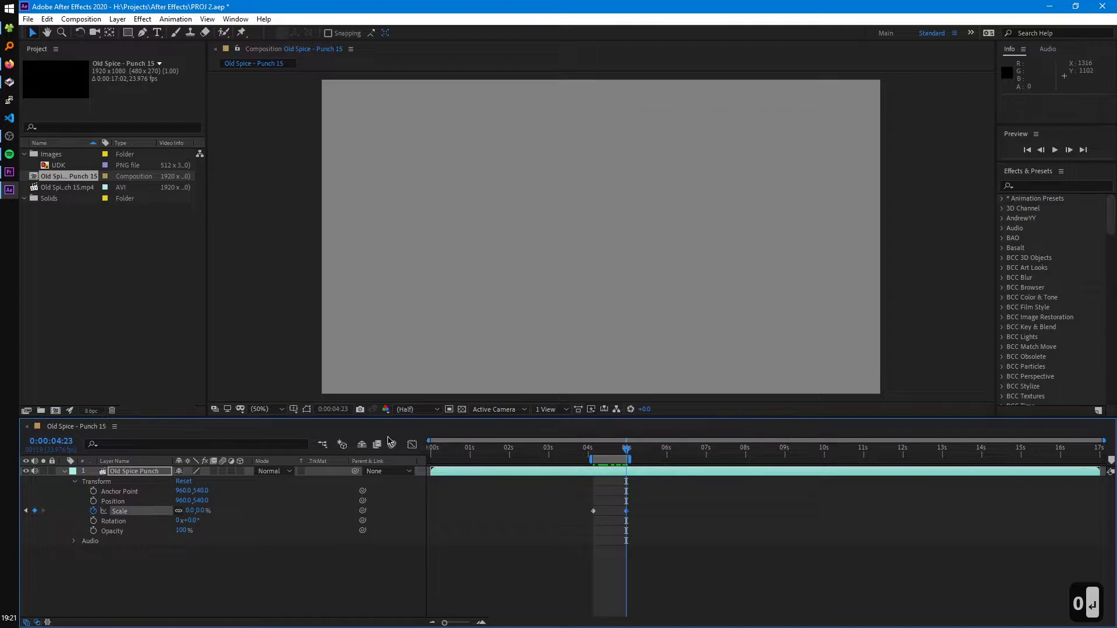
{"action": "left_click", "coordinate": [644, 507]}
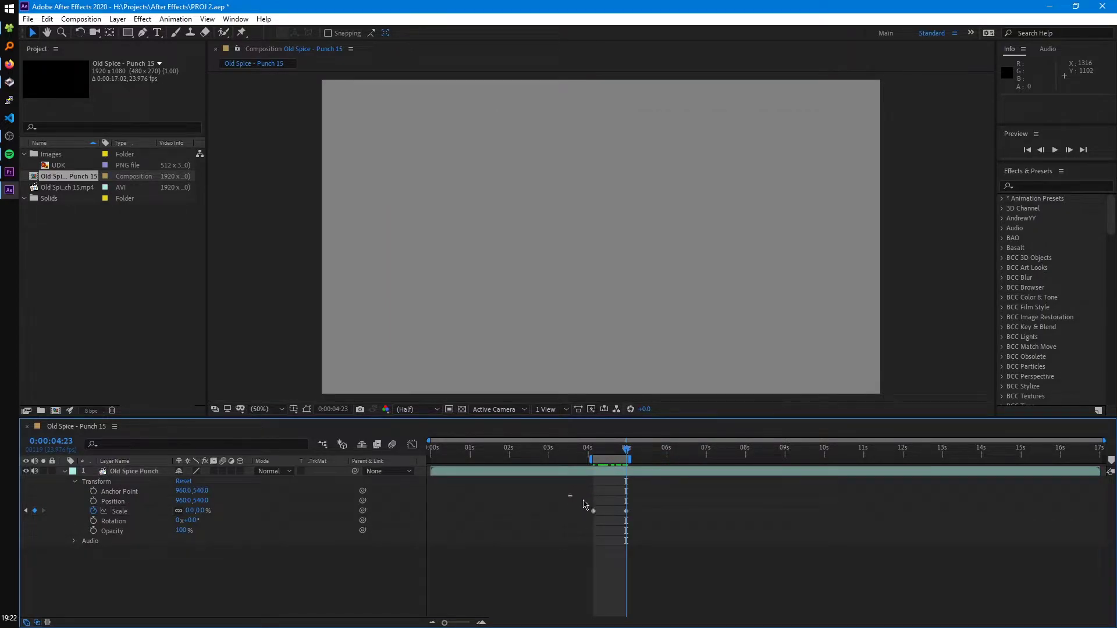
Time-reverse both Scale keyframes via Keyframe Assistant and check the start at 4:03.
{"action": "left_click_drag", "start_coordinate": [568, 496], "coordinate": [657, 521]}
{"action": "right_click", "coordinate": [593, 511]}
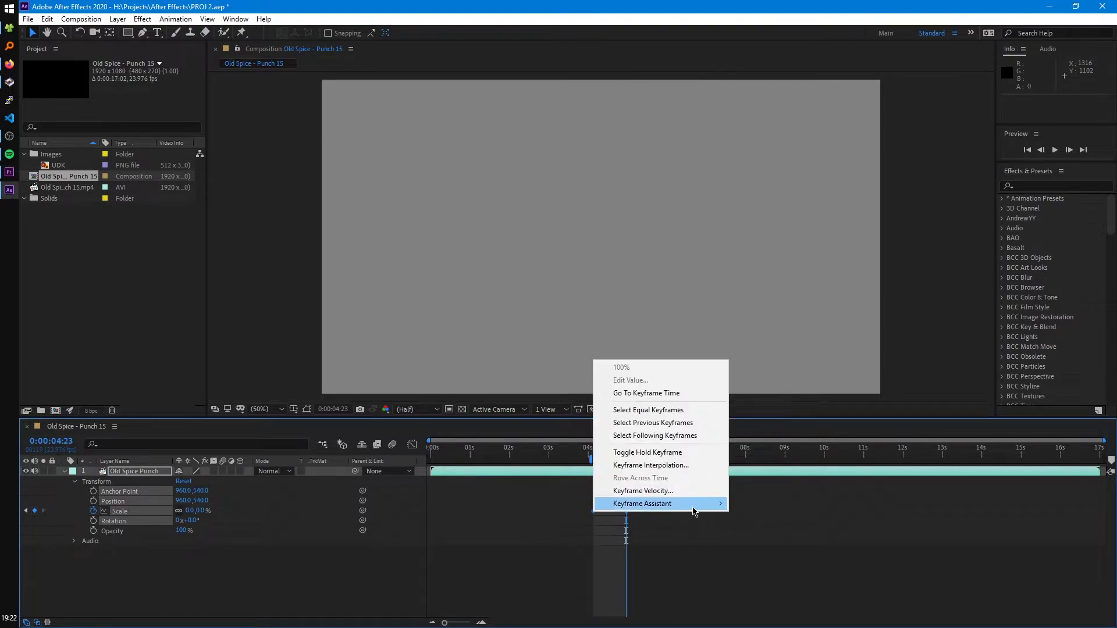
{"action": "mouse_move", "coordinate": [700, 510]}
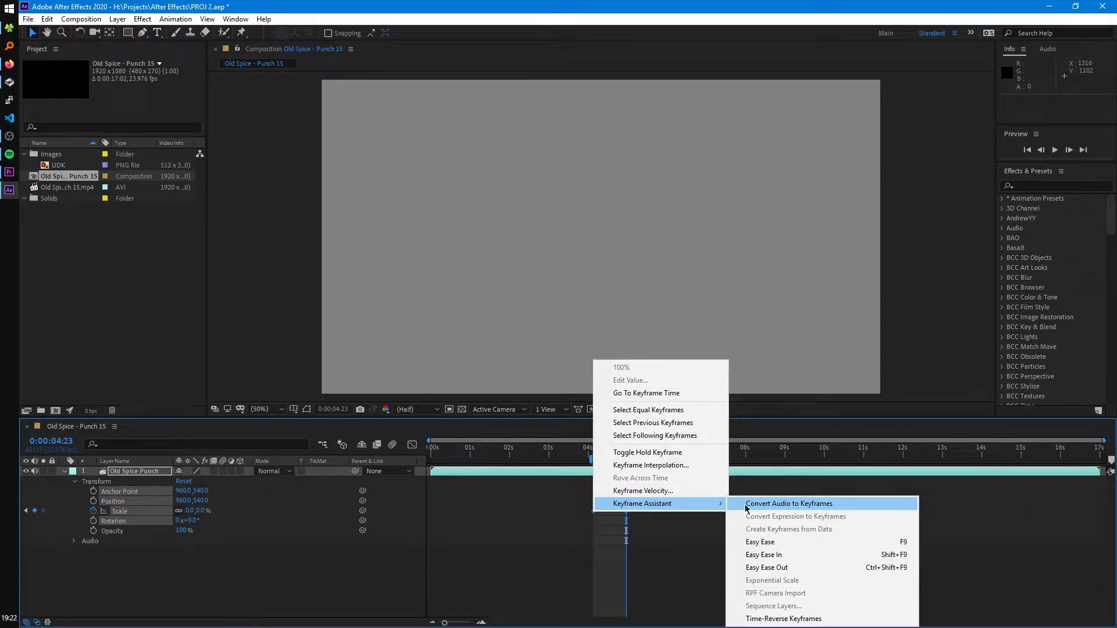
{"action": "left_click", "coordinate": [756, 619]}
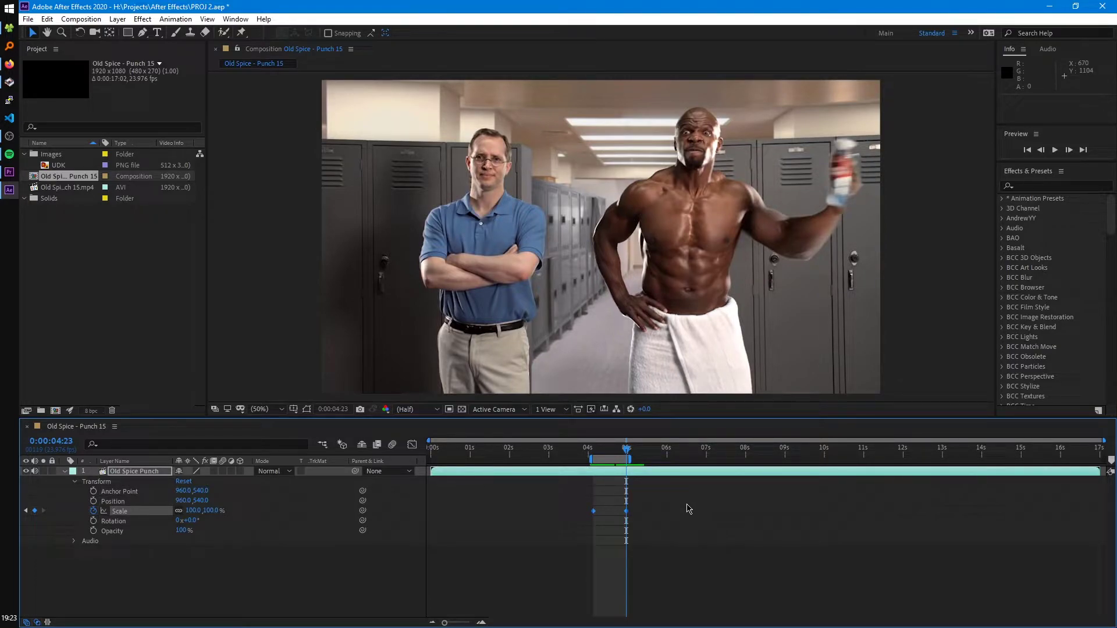
{"action": "left_click_drag", "start_coordinate": [626, 450], "coordinate": [595, 454]}
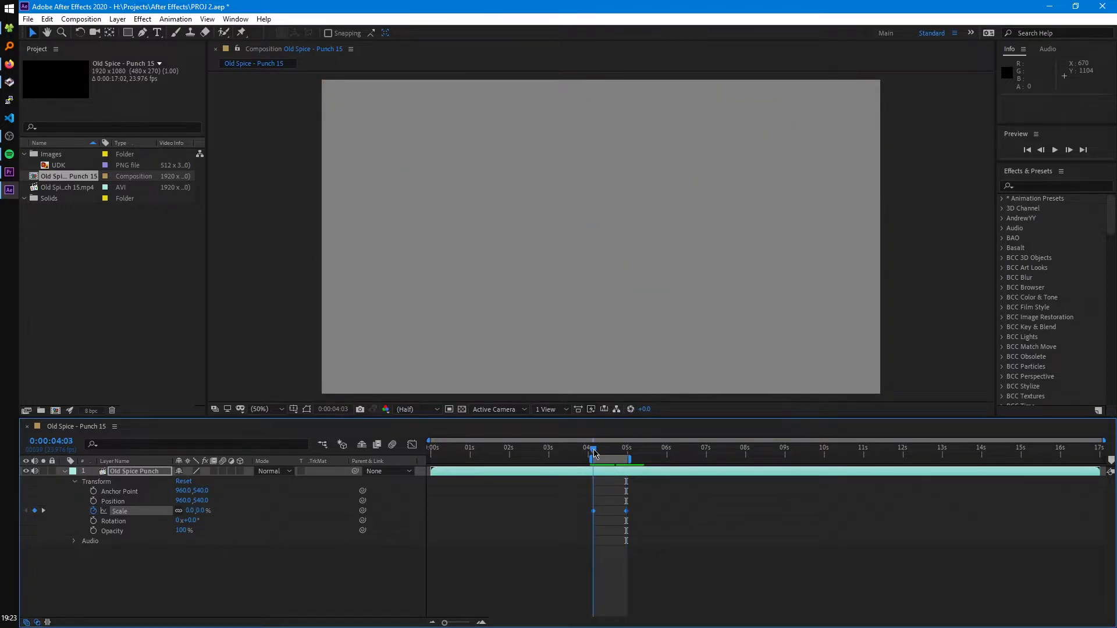
Open the Graph Editor, zoom in on the keyframes, and display the Scale curve.
{"action": "left_click", "coordinate": [411, 446]}
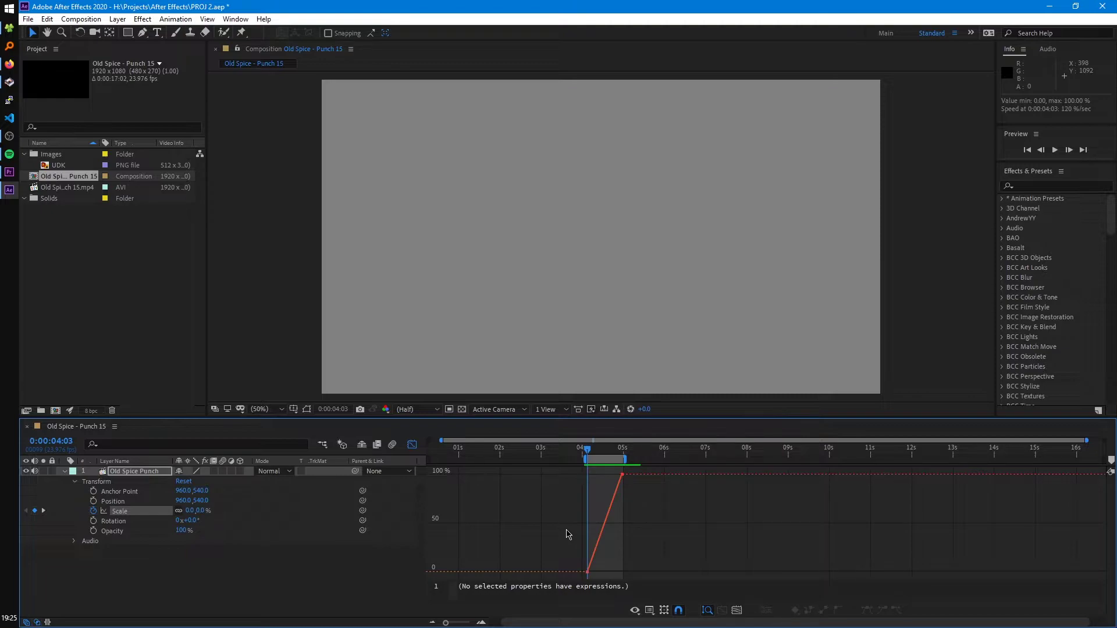
{"action": "key", "text": "equal"}
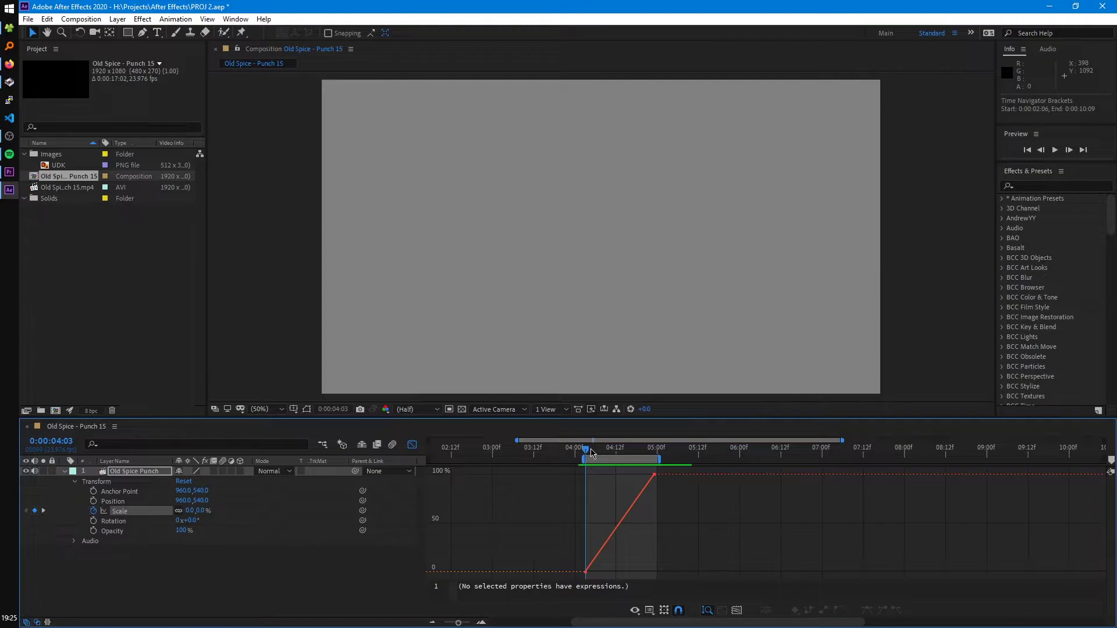
{"action": "mouse_move", "coordinate": [591, 453]}
{"action": "left_mouse_down"}
{"action": "mouse_move", "coordinate": [647, 452]}
{"action": "mouse_move", "coordinate": [587, 460]}
{"action": "left_mouse_up"}
{"action": "left_click", "coordinate": [192, 565]}
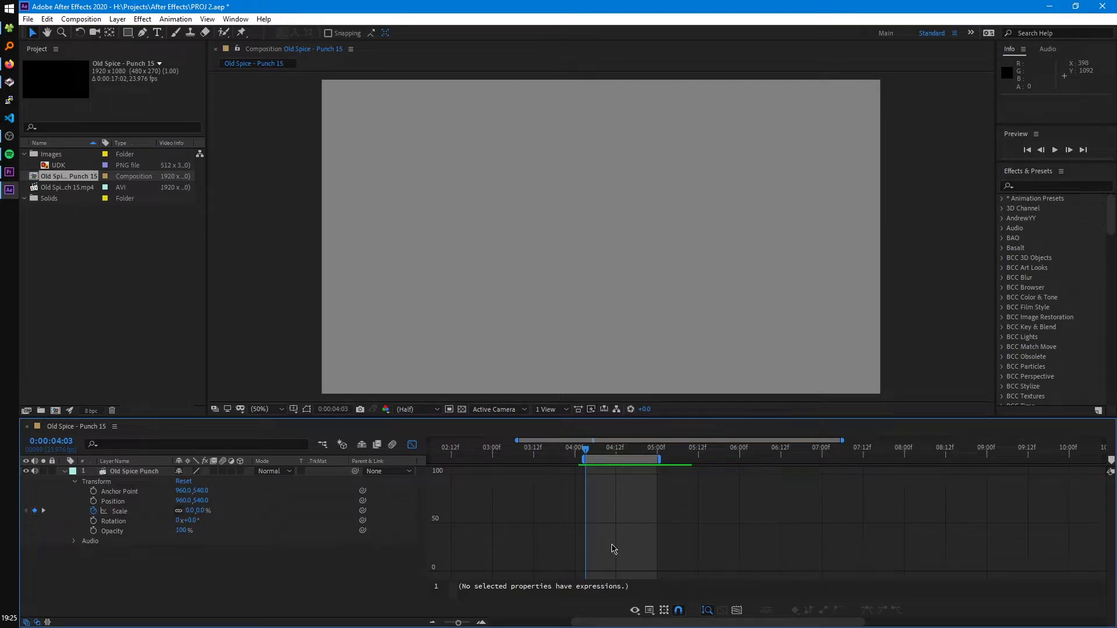
{"action": "left_click", "coordinate": [127, 512]}
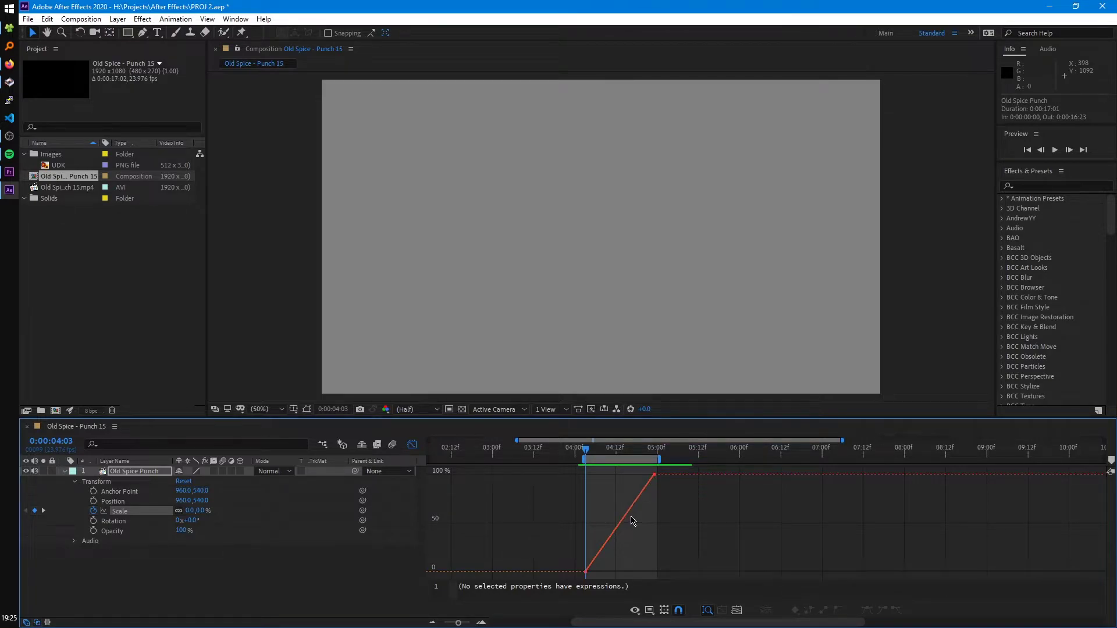
{"action": "scroll", "coordinate": [632, 520], "scroll_direction": "down", "scroll_amount": 3}
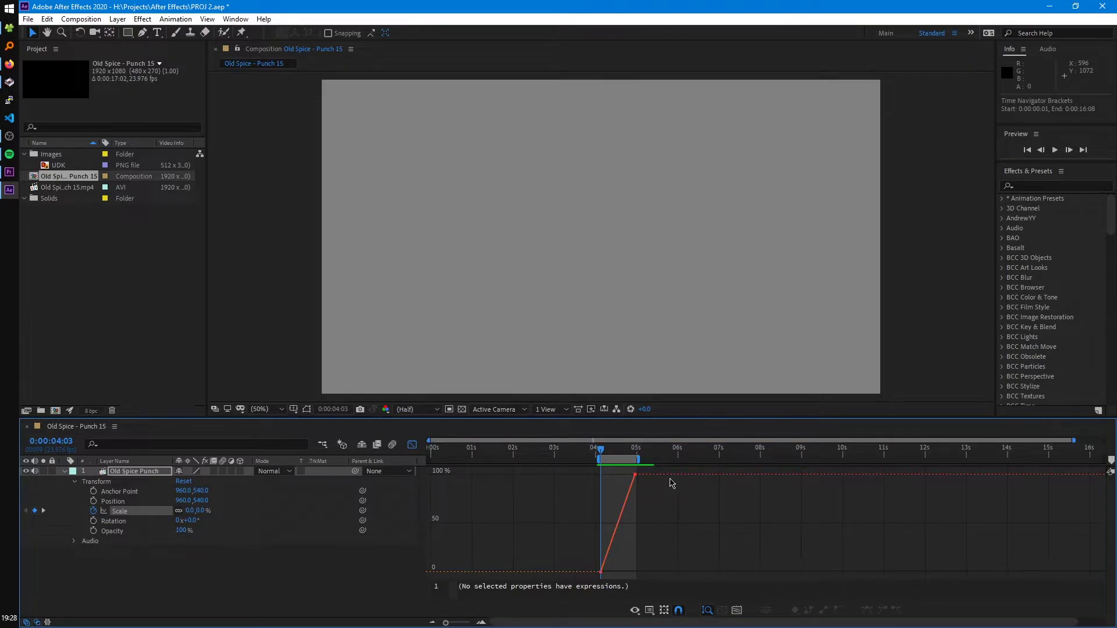
Switch the graph to the speed graph and back to the value graph, then select both Scale keyframes.
{"action": "right_click", "coordinate": [670, 502]}
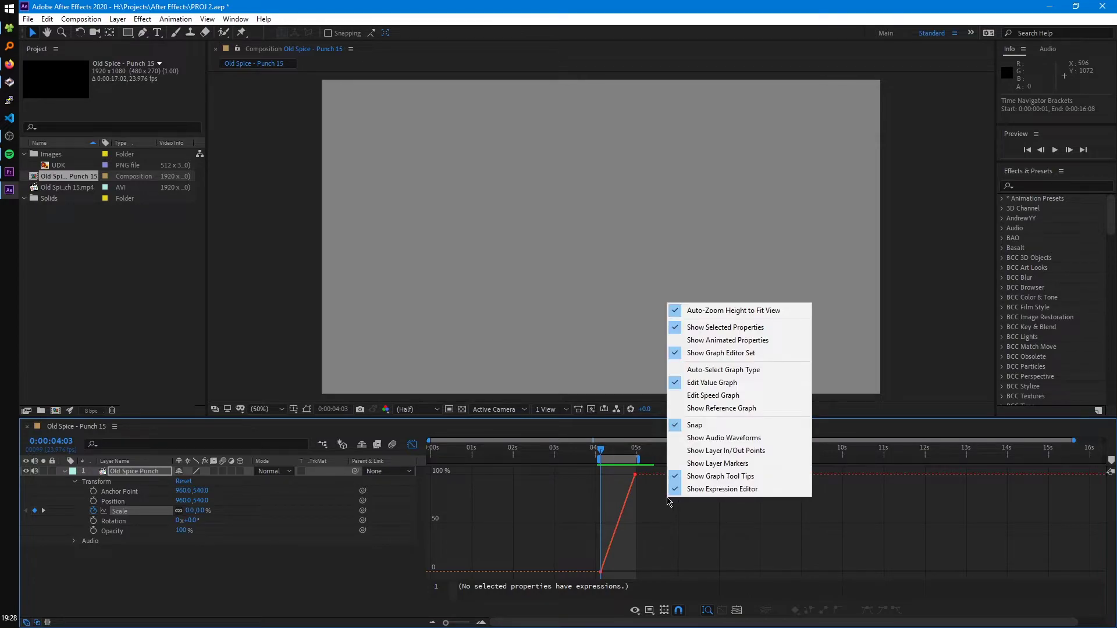
{"action": "left_click", "coordinate": [721, 402]}
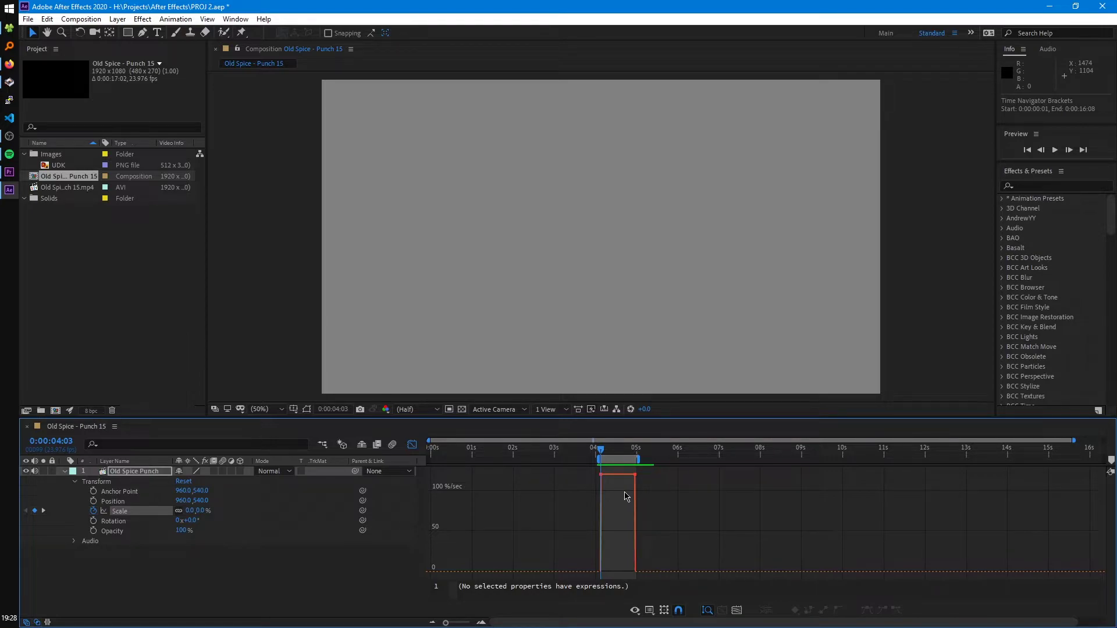
{"action": "right_click", "coordinate": [716, 497]}
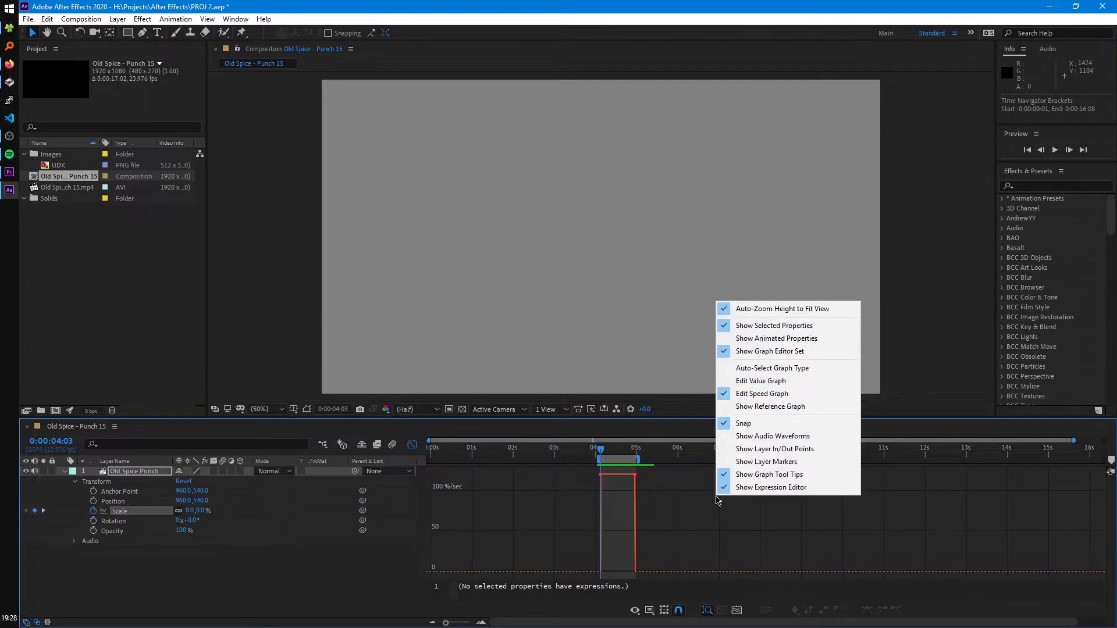
{"action": "left_click", "coordinate": [728, 381]}
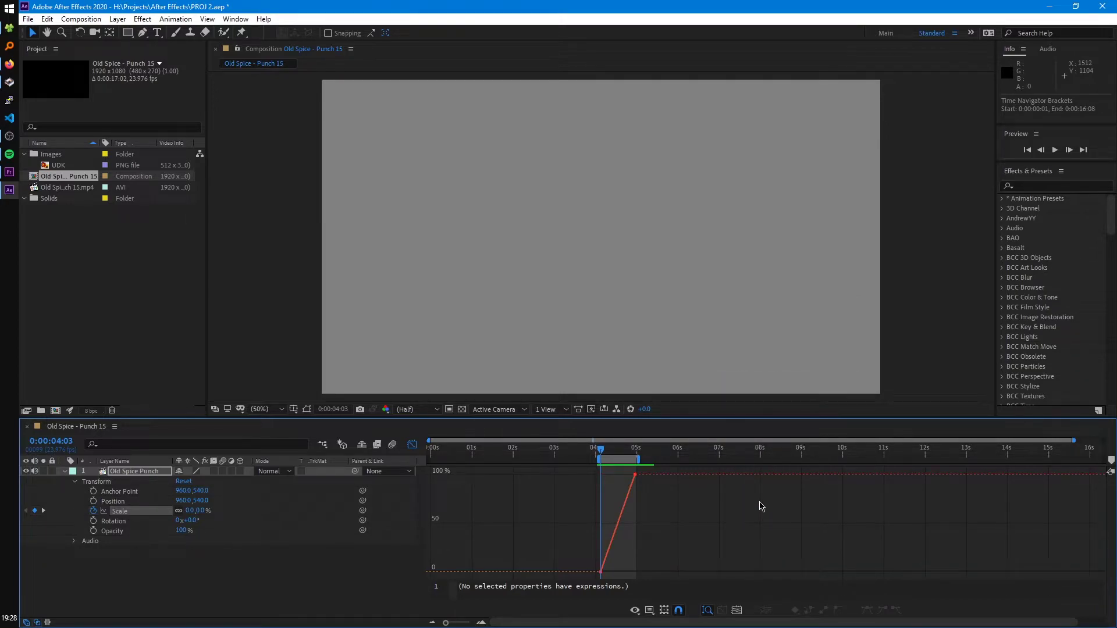
{"action": "key", "text": "equal"}
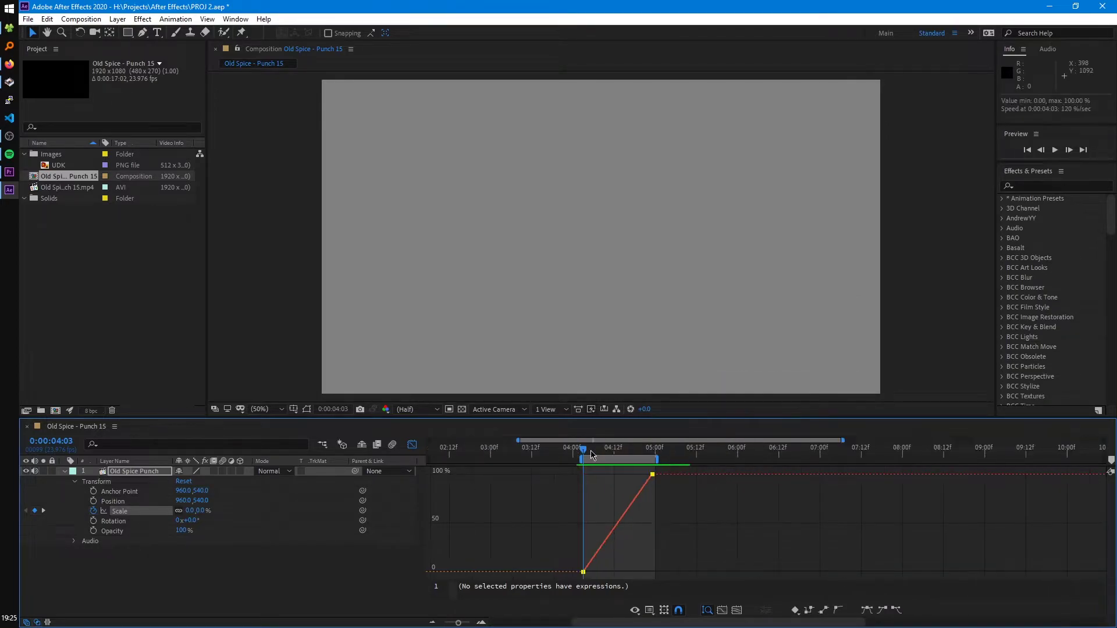
{"action": "left_click_drag", "start_coordinate": [592, 451], "coordinate": [639, 453]}
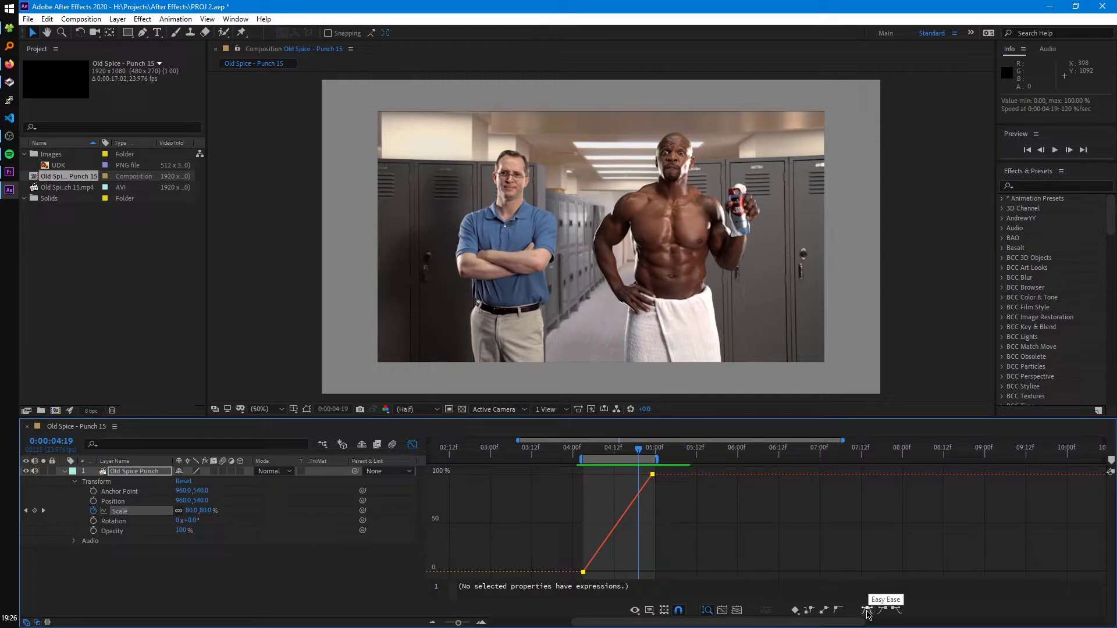
Ease both Scale keyframes and preview the eased scale-up.
{"action": "left_click", "coordinate": [867, 611]}
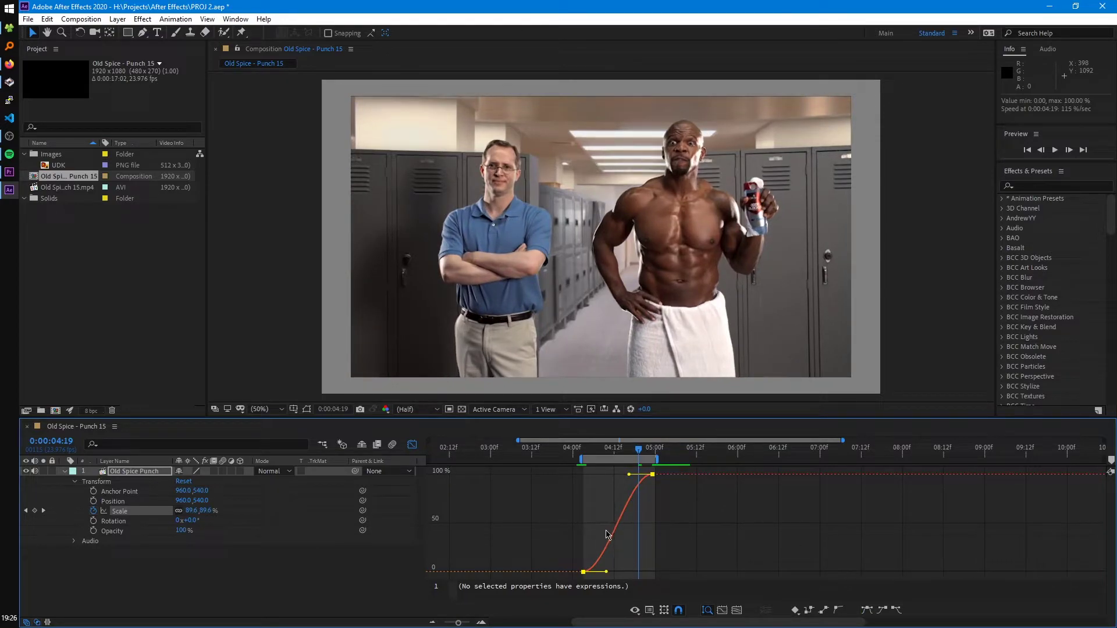
{"action": "left_click_drag", "start_coordinate": [638, 449], "coordinate": [586, 449]}
{"action": "key", "text": "space"}
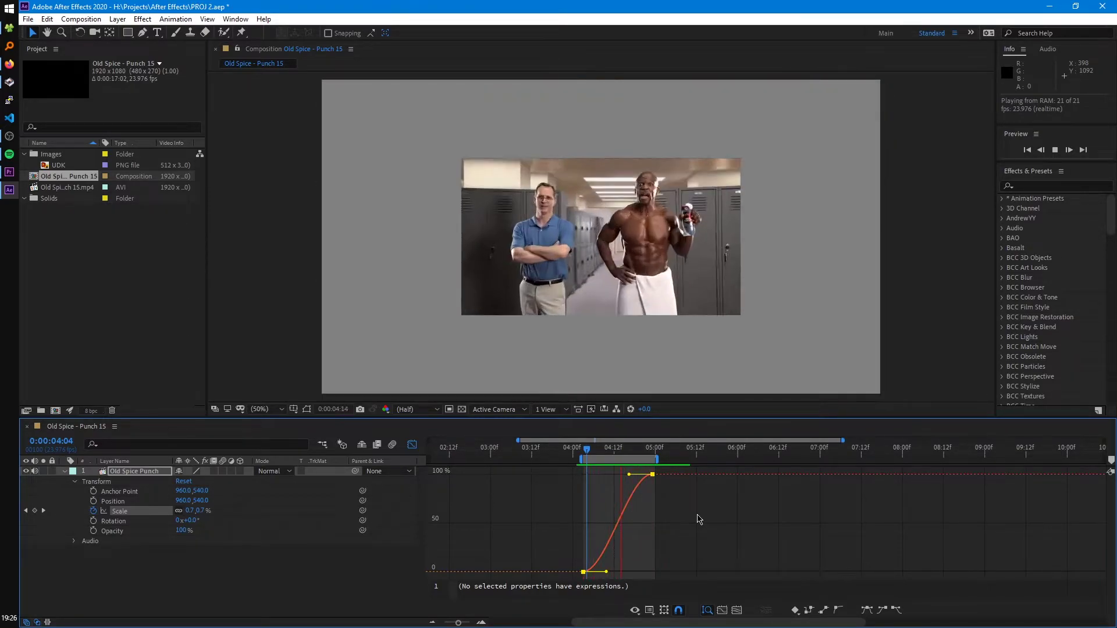
{"action": "key", "text": "space"}
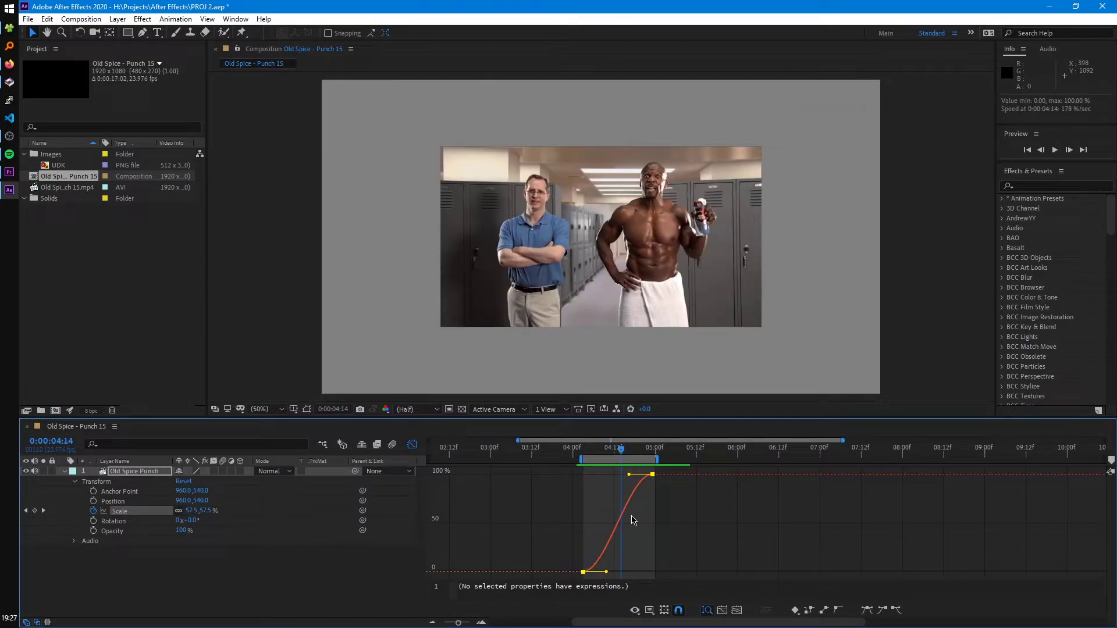
Drag the Bezier handles to steepen the Scale curve's lower easing, undoing one adjustment.
{"action": "left_click_drag", "start_coordinate": [629, 474], "coordinate": [627, 475]}
{"action": "left_click_drag", "start_coordinate": [607, 572], "coordinate": [628, 567]}
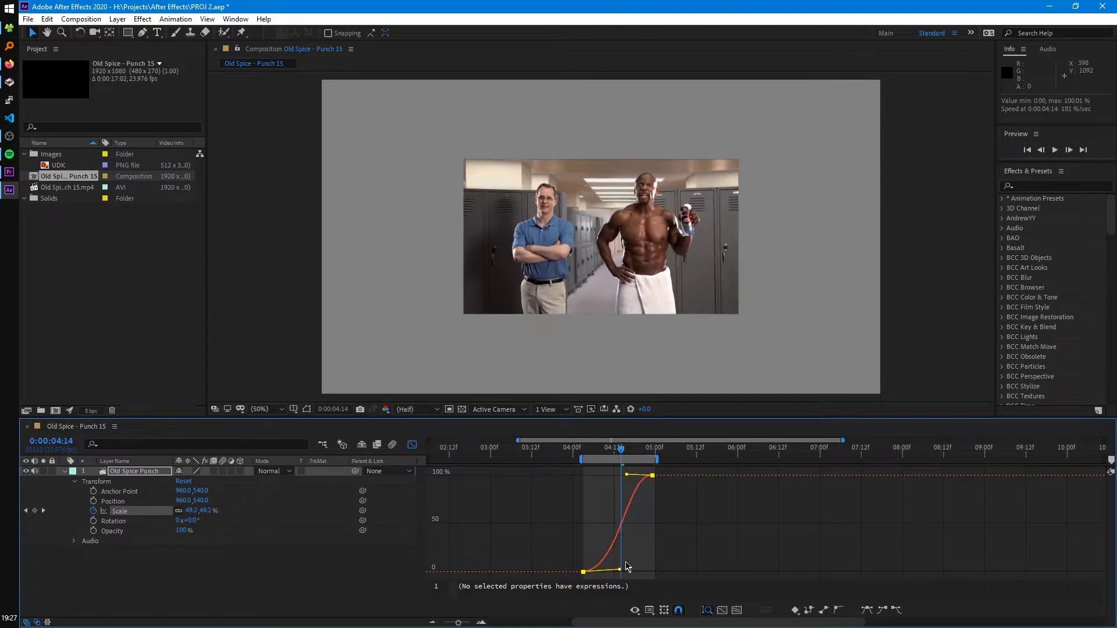
{"action": "key", "text": "ctrl+z"}
{"action": "key", "text": "Page_Down"}
{"action": "key", "text": "Page_Down"}
{"action": "key", "text": "Page_Down"}
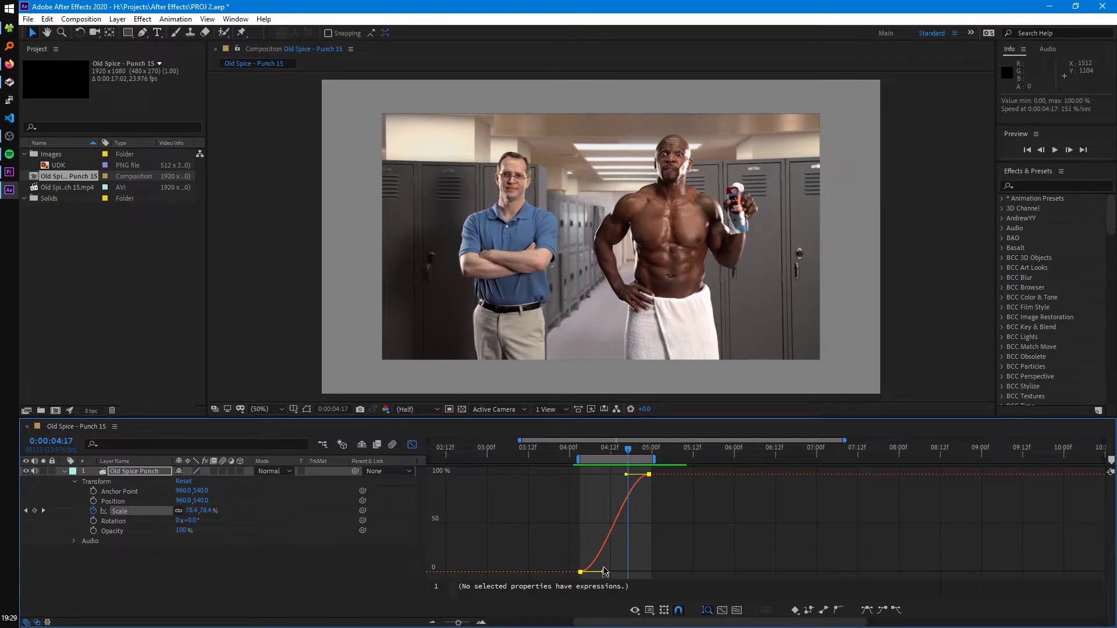
{"action": "left_click_drag", "start_coordinate": [603, 572], "coordinate": [594, 492]}
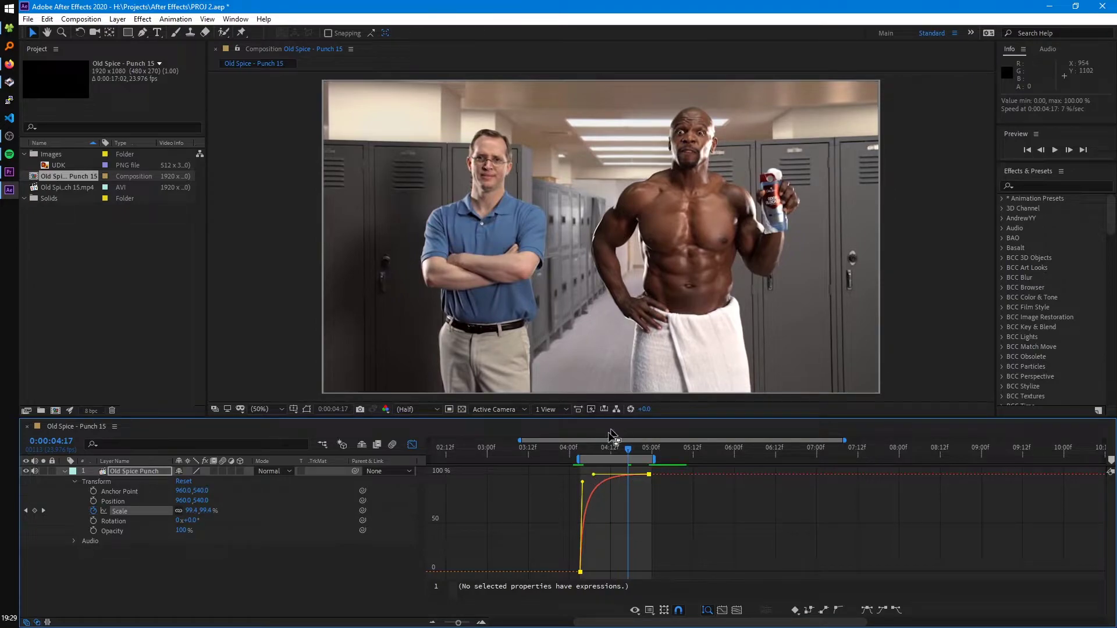
Widen the preview range from before 4:03 to about 6:00 and preview it.
{"action": "left_click_drag", "start_coordinate": [627, 453], "coordinate": [581, 456]}
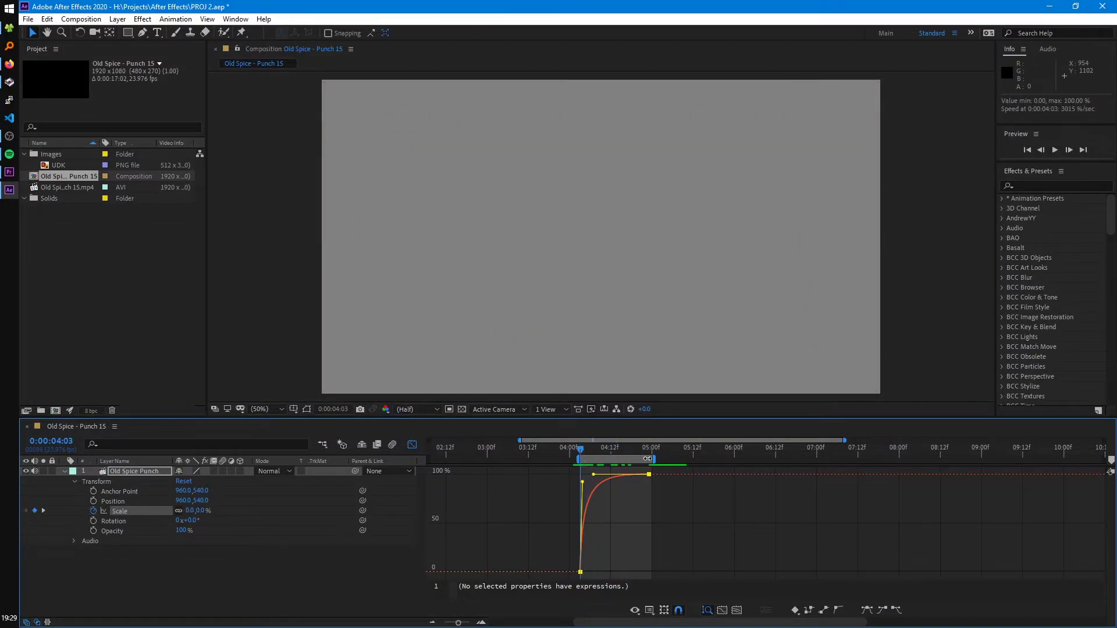
{"action": "left_click_drag", "start_coordinate": [658, 460], "coordinate": [726, 460]}
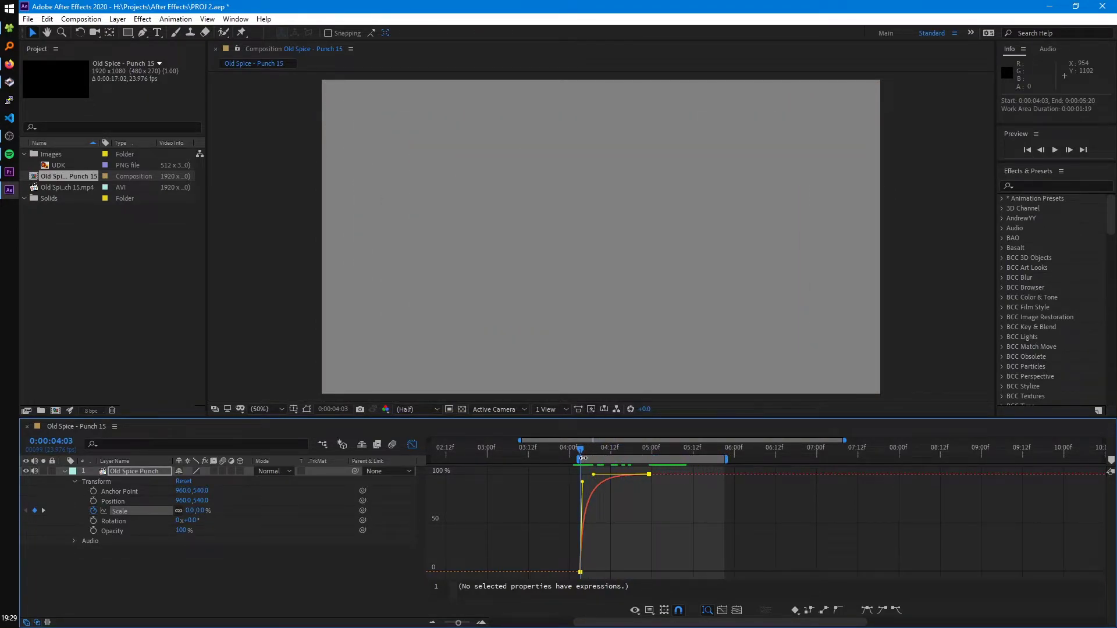
{"action": "mouse_move", "coordinate": [575, 460]}
{"action": "left_mouse_down"}
{"action": "mouse_move", "coordinate": [551, 460]}
{"action": "mouse_move", "coordinate": [563, 451]}
{"action": "left_mouse_up"}
{"action": "key", "text": "space"}
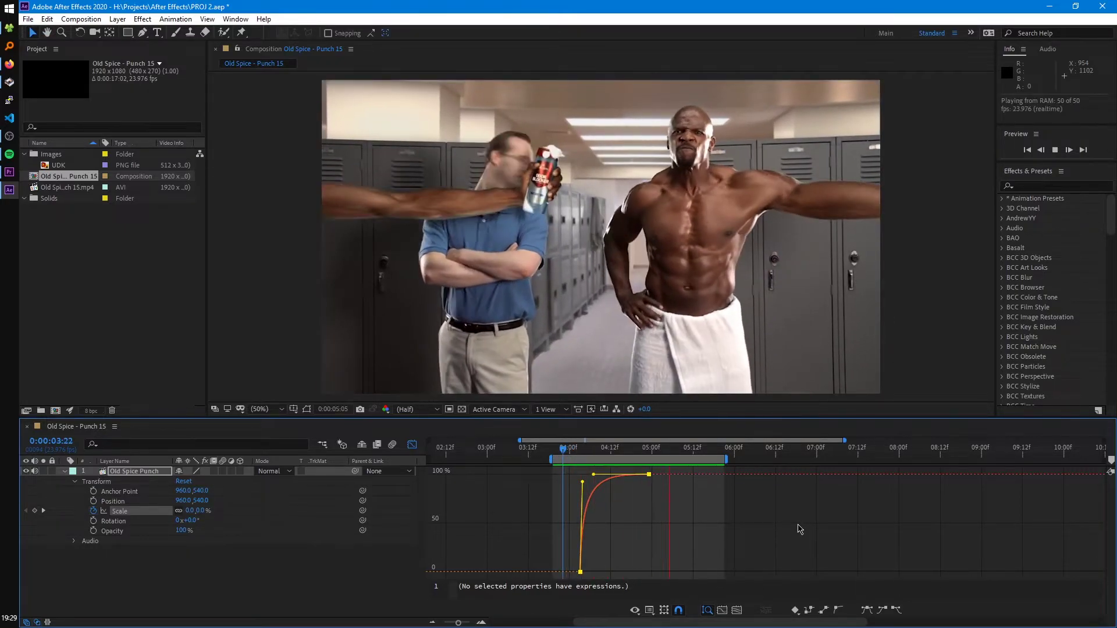
{"action": "key", "text": "space"}
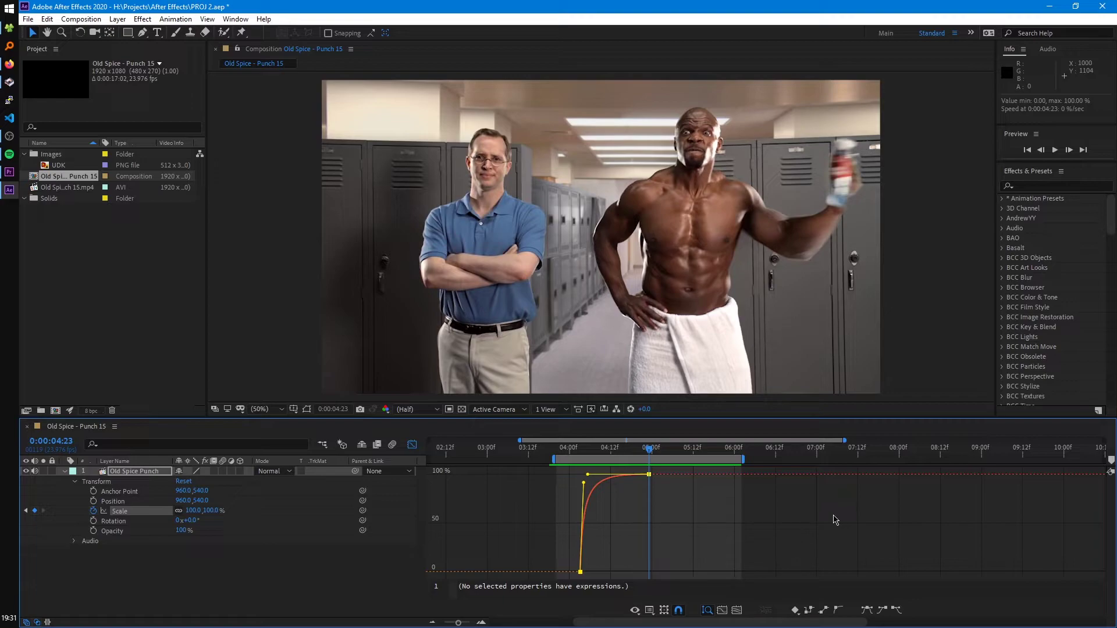
Drag the Scale Bezier handles into a steep S-curve, shortening the ease into 100%.
{"action": "left_click_drag", "start_coordinate": [587, 475], "coordinate": [648, 567]}
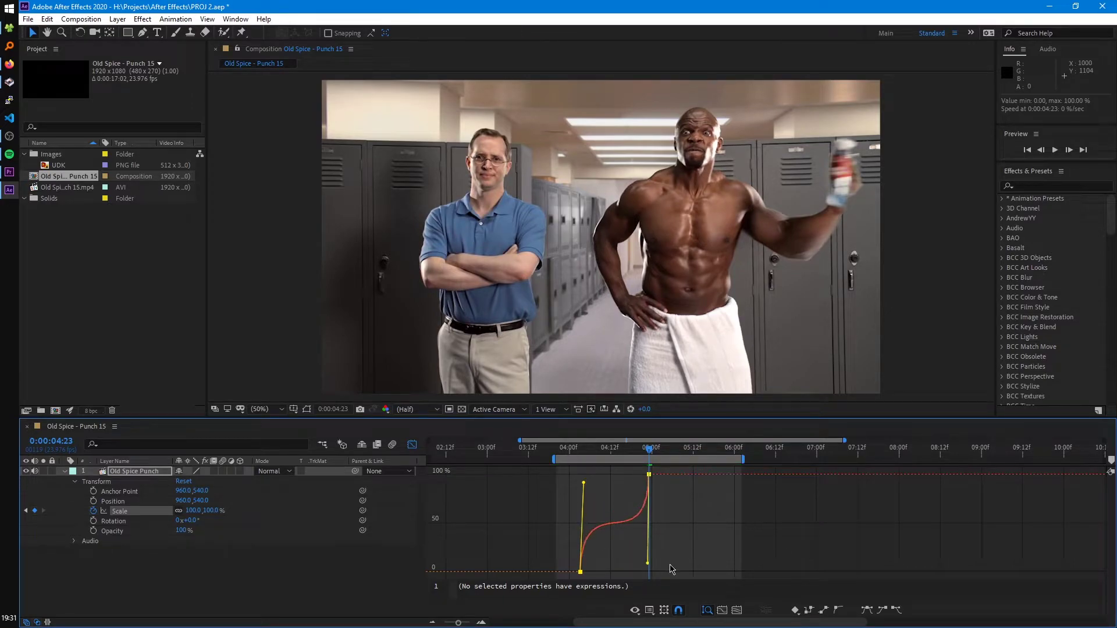
{"action": "key", "text": "space"}
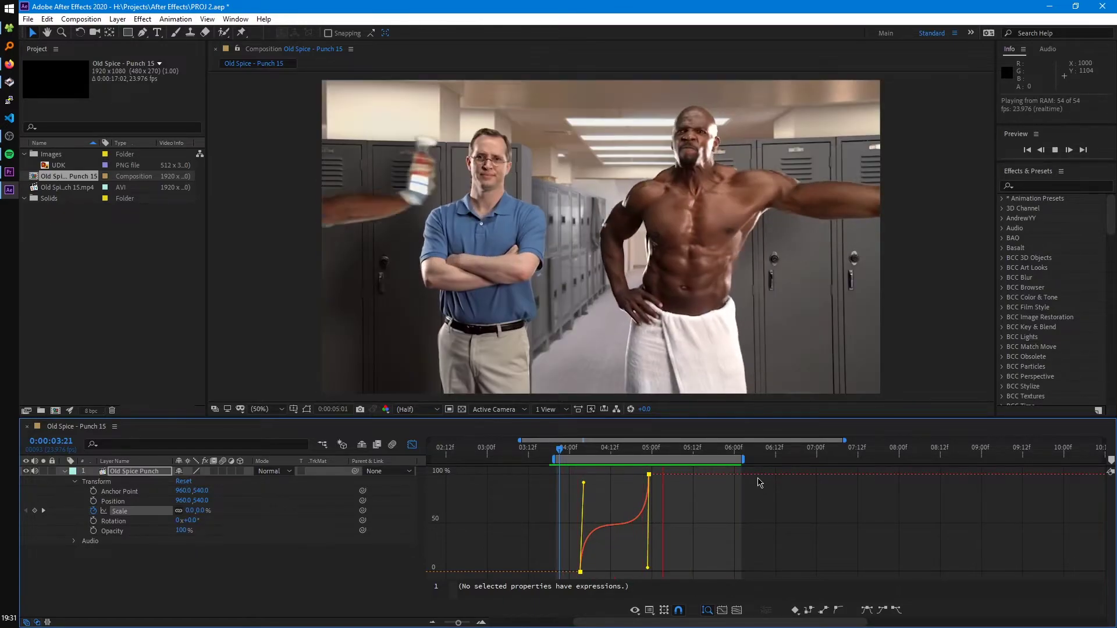
{"action": "left_click_drag", "start_coordinate": [584, 483], "coordinate": [587, 487]}
{"action": "mouse_move", "coordinate": [647, 567]}
{"action": "left_mouse_down"}
{"action": "mouse_move", "coordinate": [591, 478]}
{"action": "mouse_move", "coordinate": [649, 569]}
{"action": "left_mouse_up"}
{"action": "left_click_drag", "start_coordinate": [592, 479], "coordinate": [585, 471]}
{"action": "key", "text": "space"}
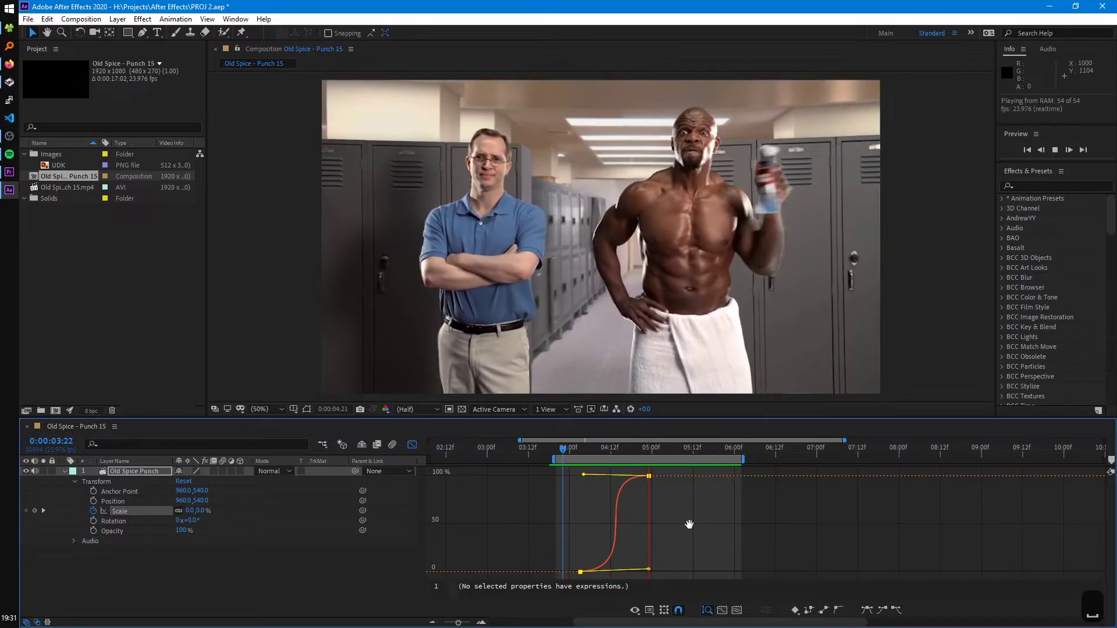
{"action": "key", "text": "space"}
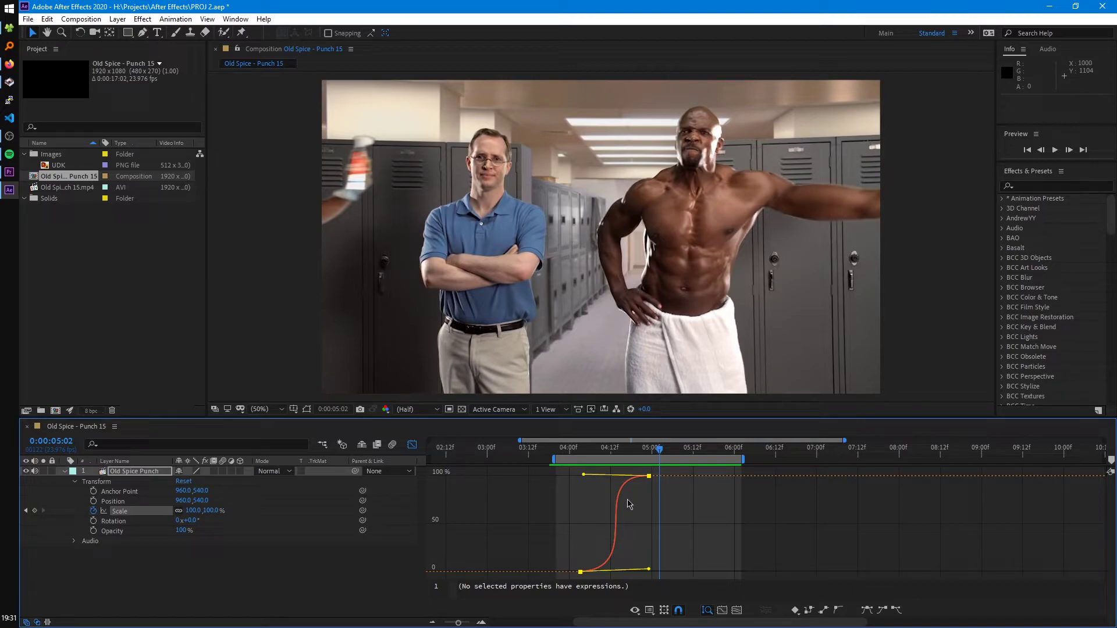
{"action": "left_click_drag", "start_coordinate": [583, 474], "coordinate": [603, 475]}
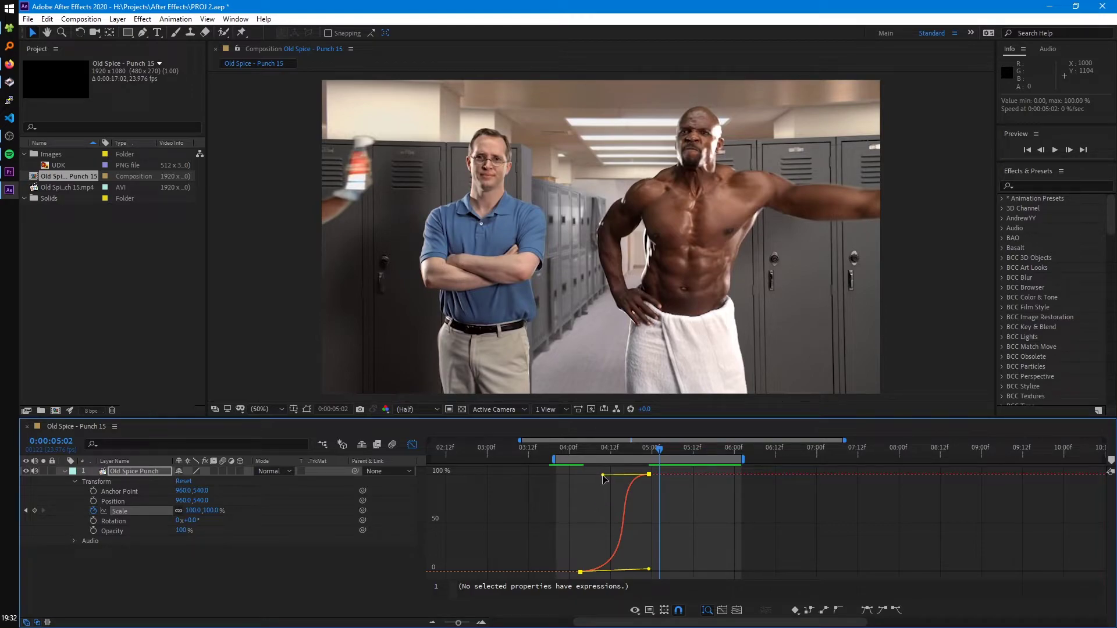
Test a Scale overshoot: add a 5:09 keyframe, reshape the 4:23 and 5:05 curves, and preview.
{"action": "left_click", "coordinate": [682, 456]}
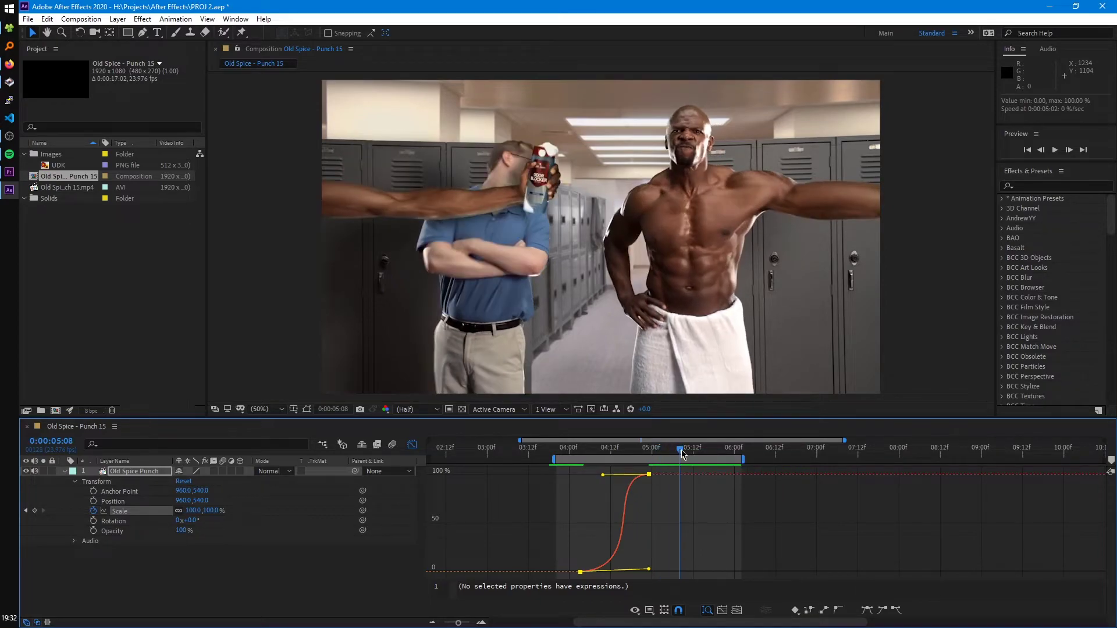
{"action": "left_click", "coordinate": [34, 511]}
{"action": "left_click_drag", "start_coordinate": [680, 452], "coordinate": [664, 483]}
{"action": "left_click", "coordinate": [649, 475]}
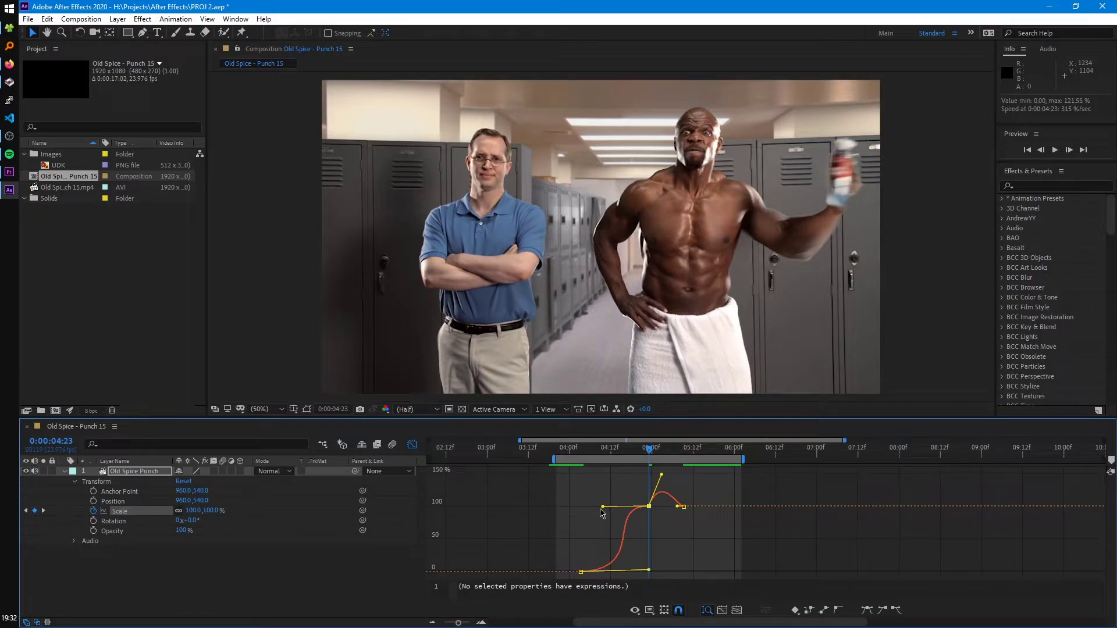
{"action": "left_click_drag", "start_coordinate": [603, 506], "coordinate": [619, 566]}
{"action": "left_click", "coordinate": [684, 492]}
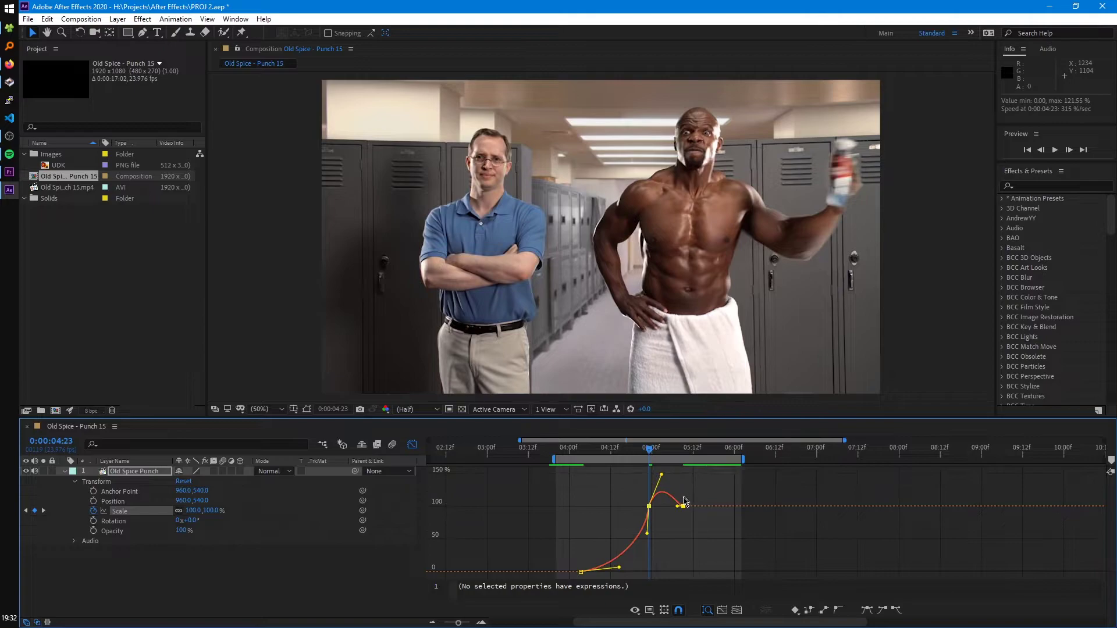
{"action": "left_click_drag", "start_coordinate": [678, 510], "coordinate": [654, 475]}
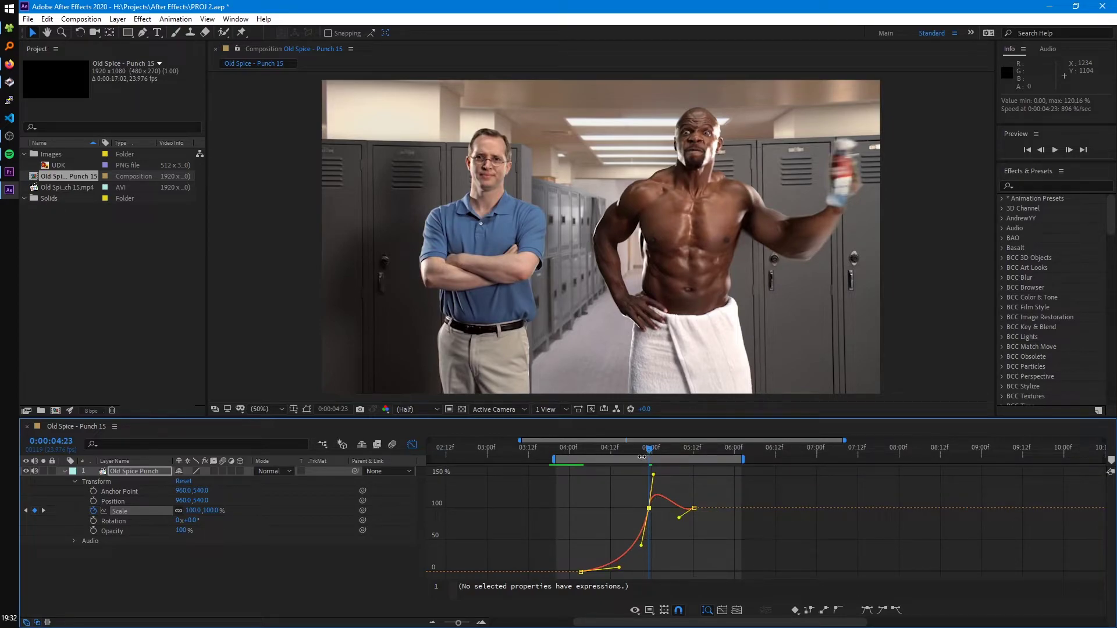
{"action": "key", "text": "space"}
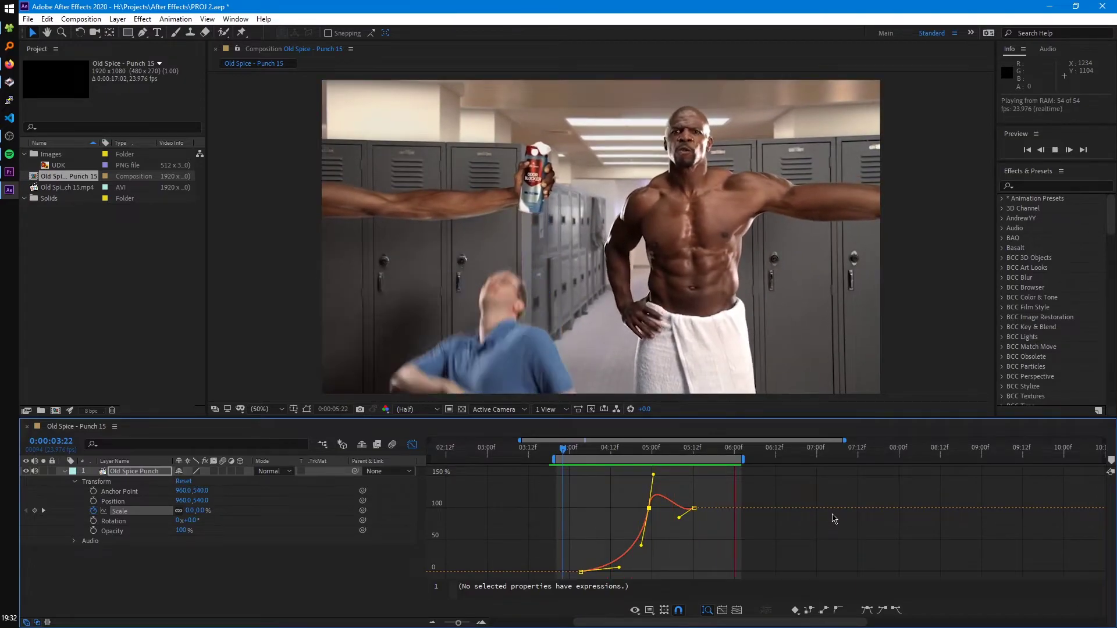
{"action": "mouse_move", "coordinate": [820, 511]}
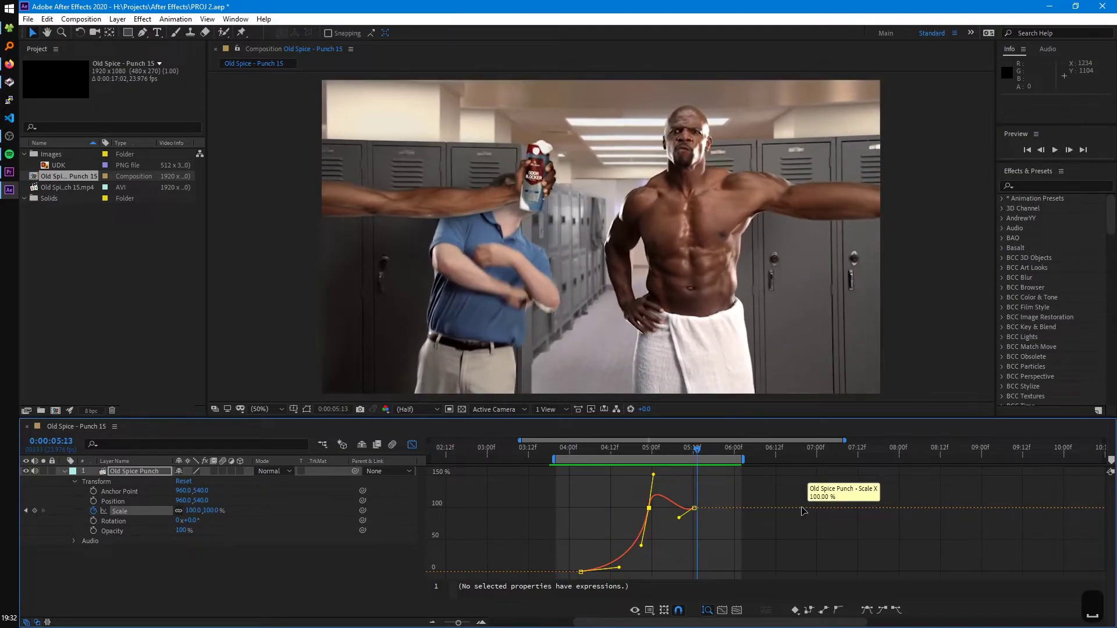
{"action": "left_click", "coordinate": [696, 447]}
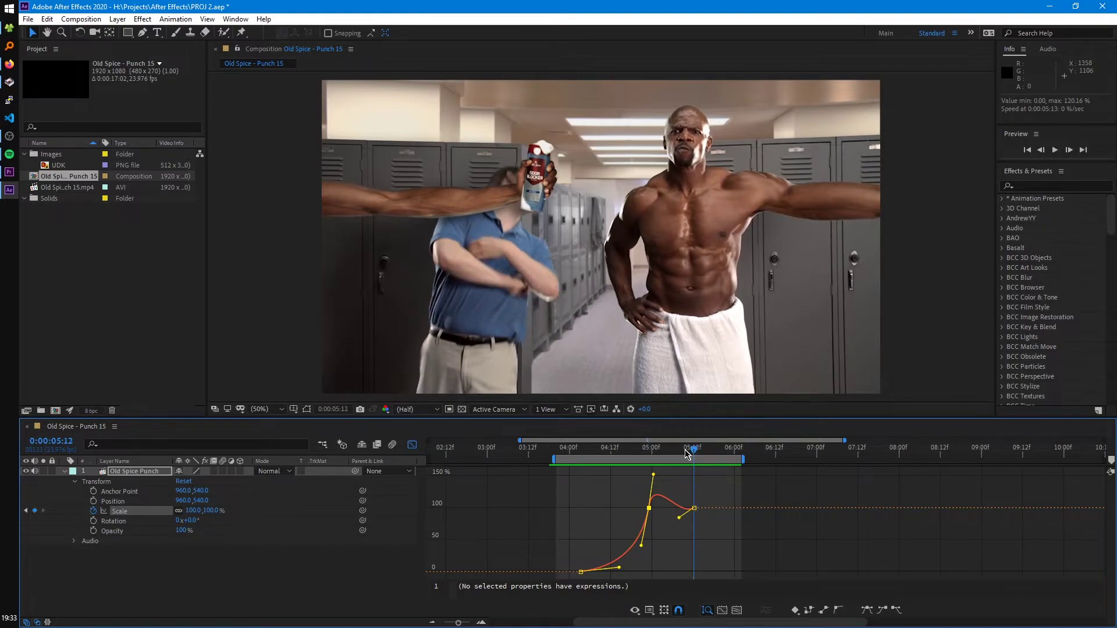
{"action": "key", "text": "space"}
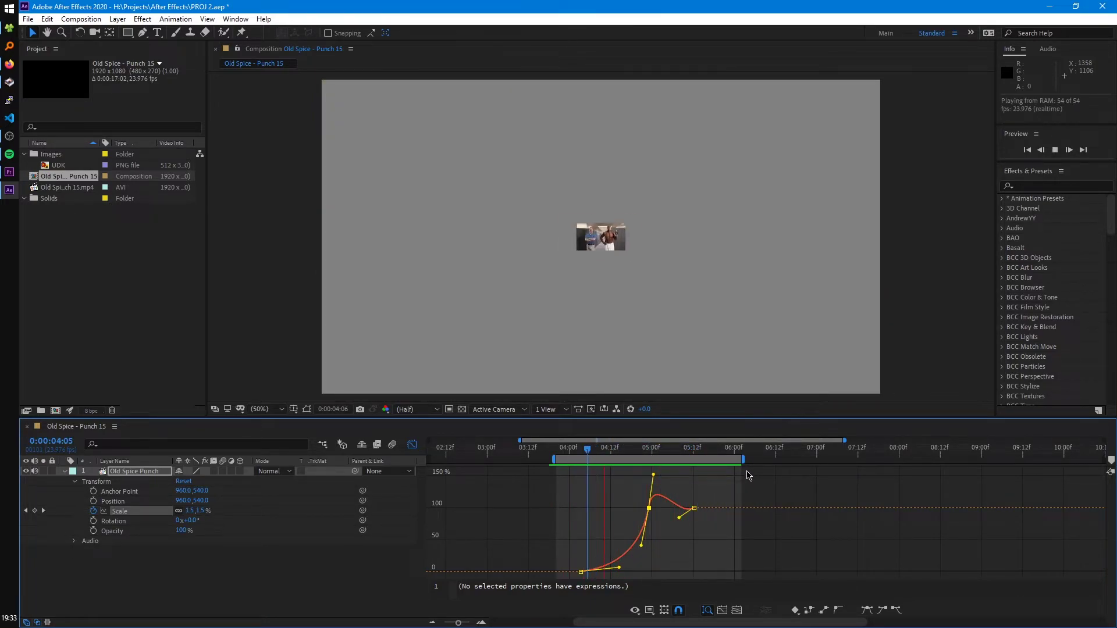
{"action": "key", "text": "space"}
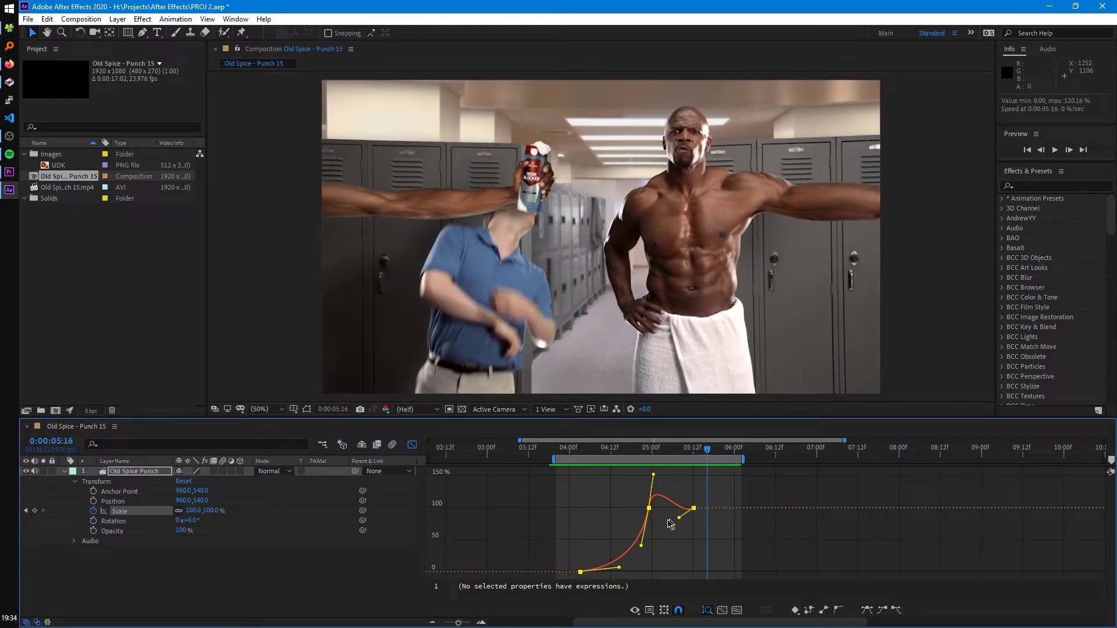
Delete all Scale keyframes and add a single 100% Scale keyframe at 5:16.
{"action": "left_click_drag", "start_coordinate": [713, 483], "coordinate": [533, 595]}
{"action": "key", "text": "Delete"}
{"action": "left_click", "coordinate": [35, 511]}
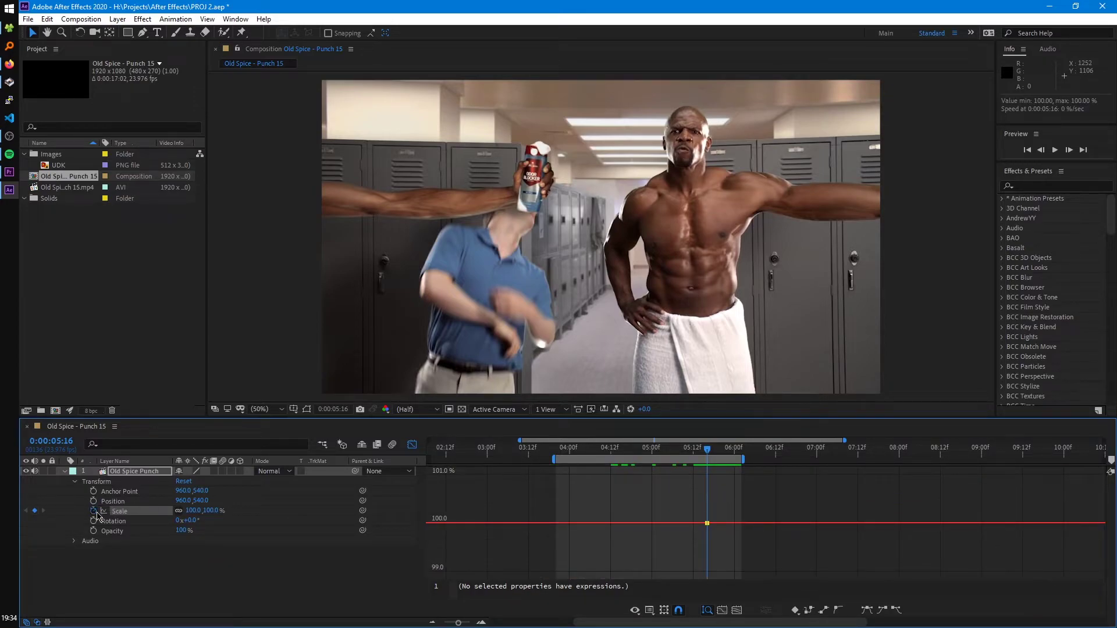
Key Scale at 53% at 4:18 and Easy Ease it up to 100% at 5:16.
{"action": "left_click_drag", "start_coordinate": [672, 454], "coordinate": [631, 451]}
{"action": "left_click", "coordinate": [35, 511]}
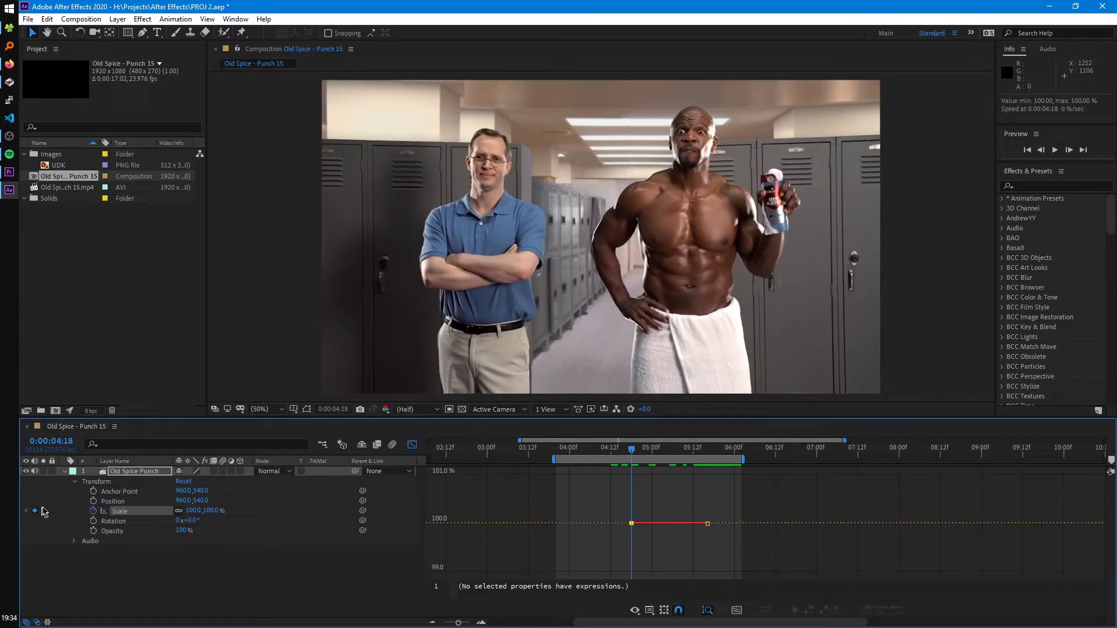
{"action": "left_click_drag", "start_coordinate": [214, 512], "coordinate": [190, 516]}
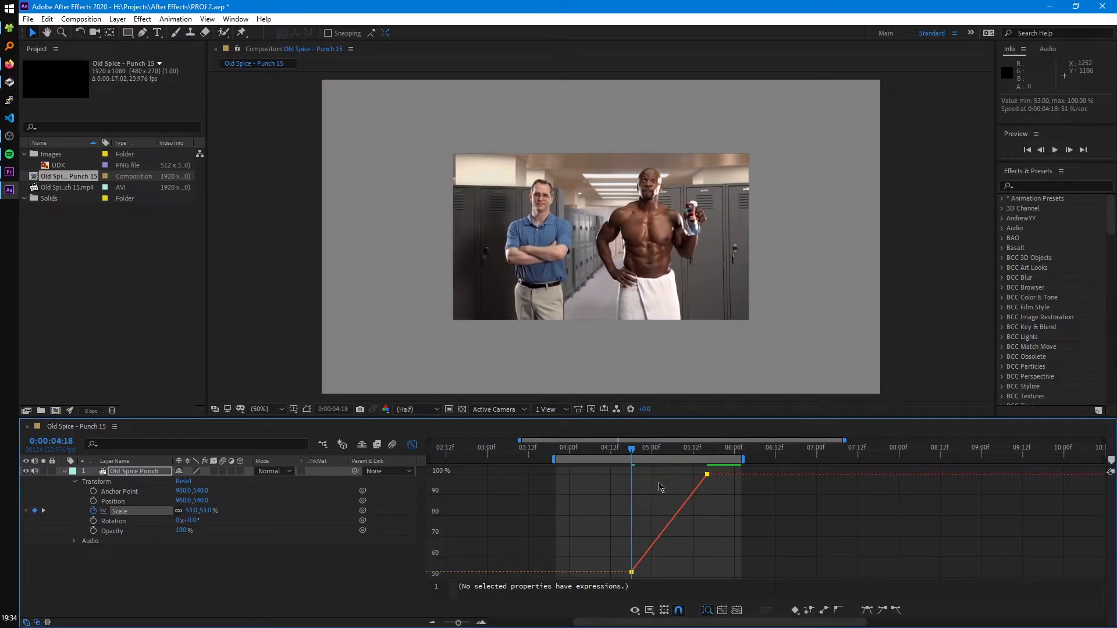
{"action": "key", "text": "F9"}
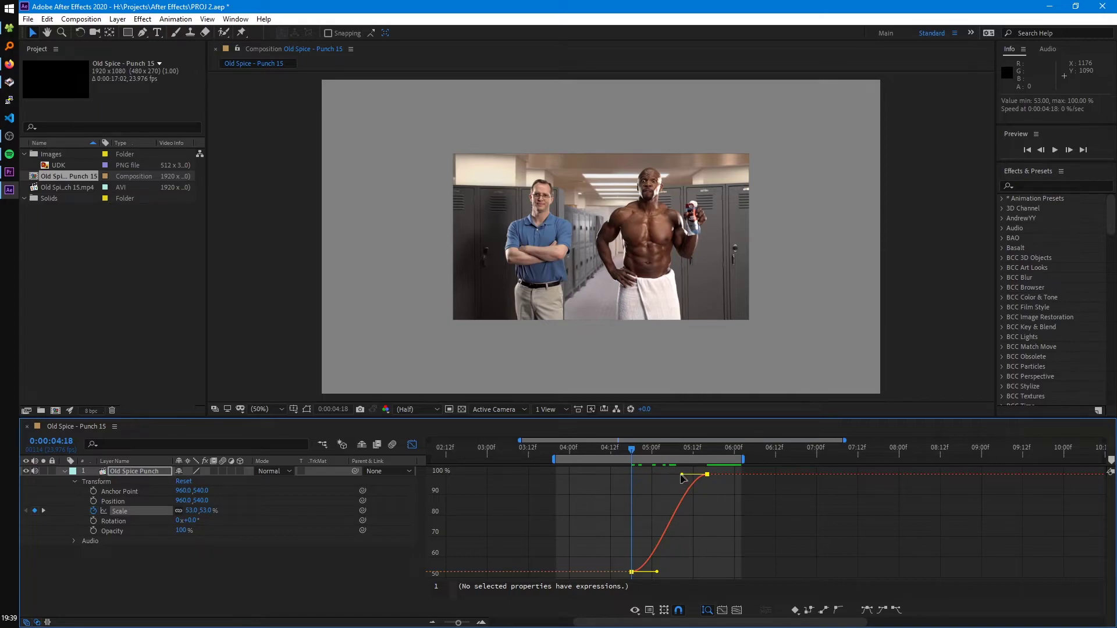
Key Y Position 633 at 5:05 and Easy Ease the Position keyframes from 4:18.
{"action": "left_click", "coordinate": [117, 502]}
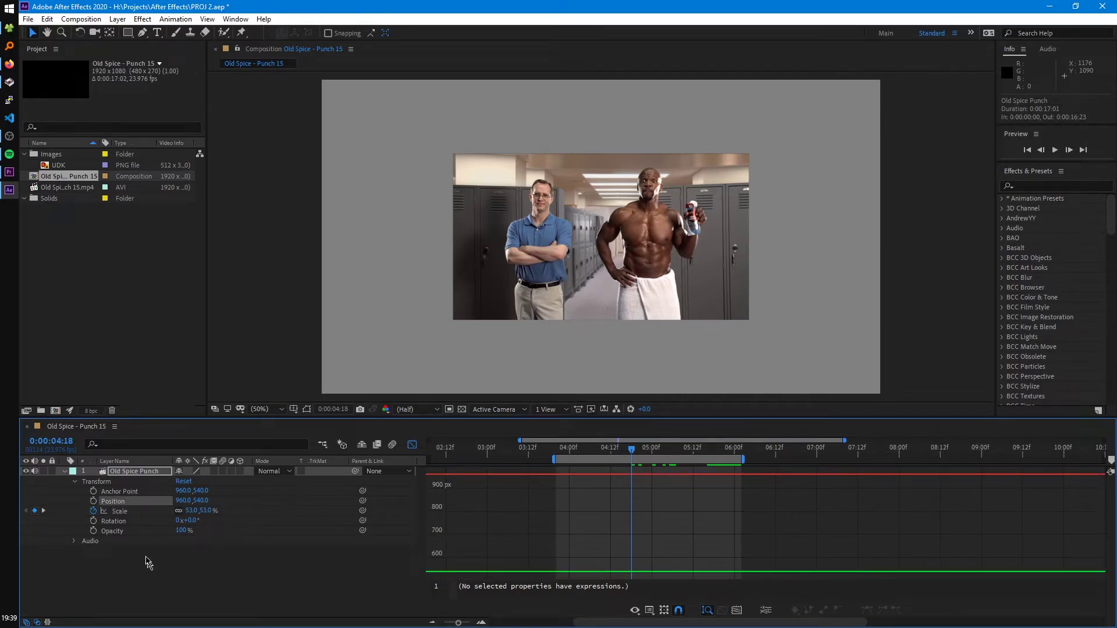
{"action": "left_click_drag", "start_coordinate": [632, 451], "coordinate": [669, 450]}
{"action": "left_click_drag", "start_coordinate": [202, 504], "coordinate": [256, 504]}
{"action": "left_click_drag", "start_coordinate": [687, 582], "coordinate": [570, 464]}
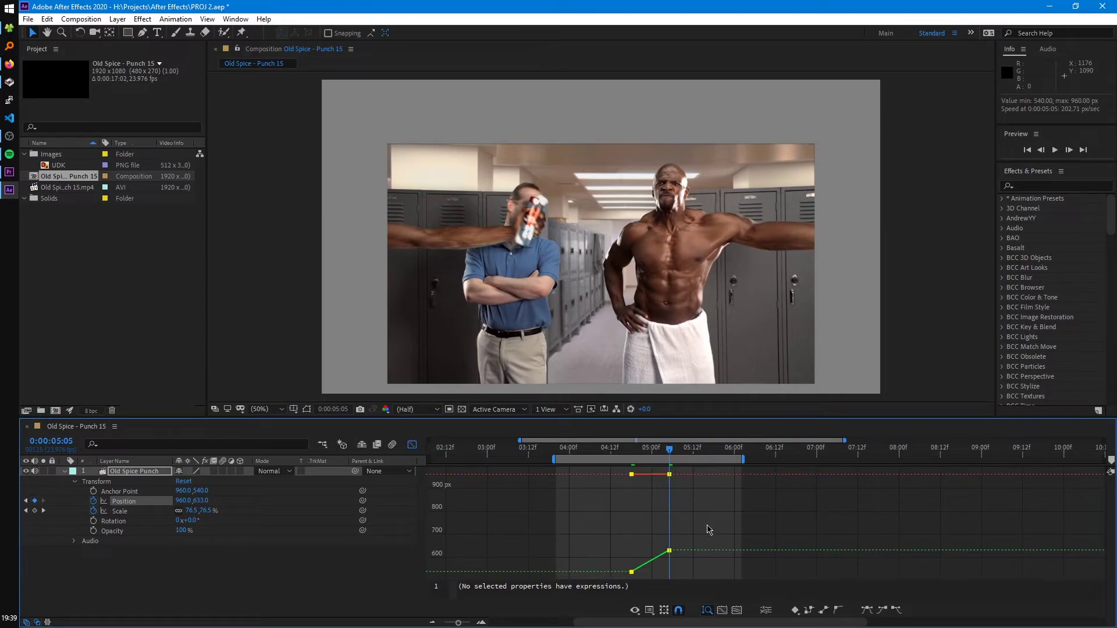
{"action": "key", "text": "F9"}
Separate Position into X Position and Y Position, undoing and redoing it, then return to the graph.
{"action": "right_click", "coordinate": [135, 501]}
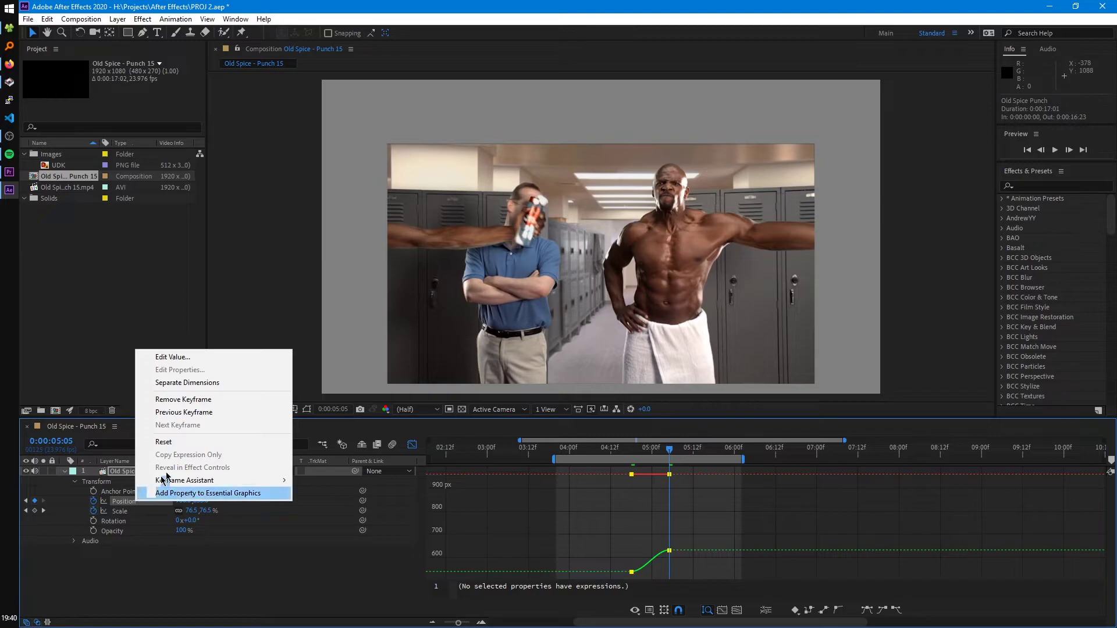
{"action": "left_click", "coordinate": [199, 386]}
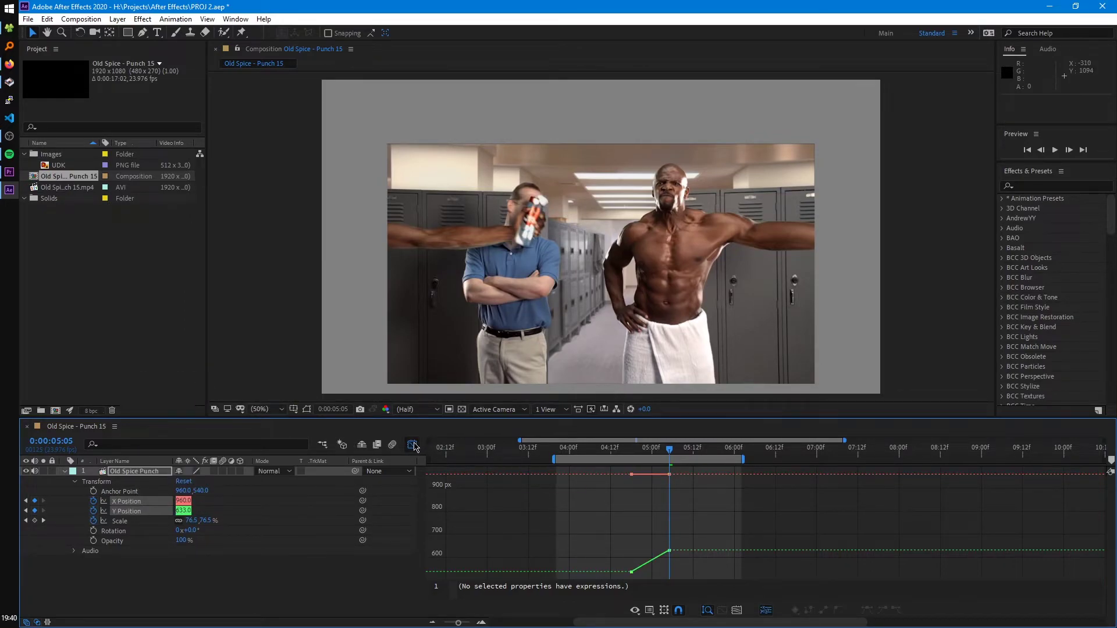
{"action": "left_click", "coordinate": [412, 445]}
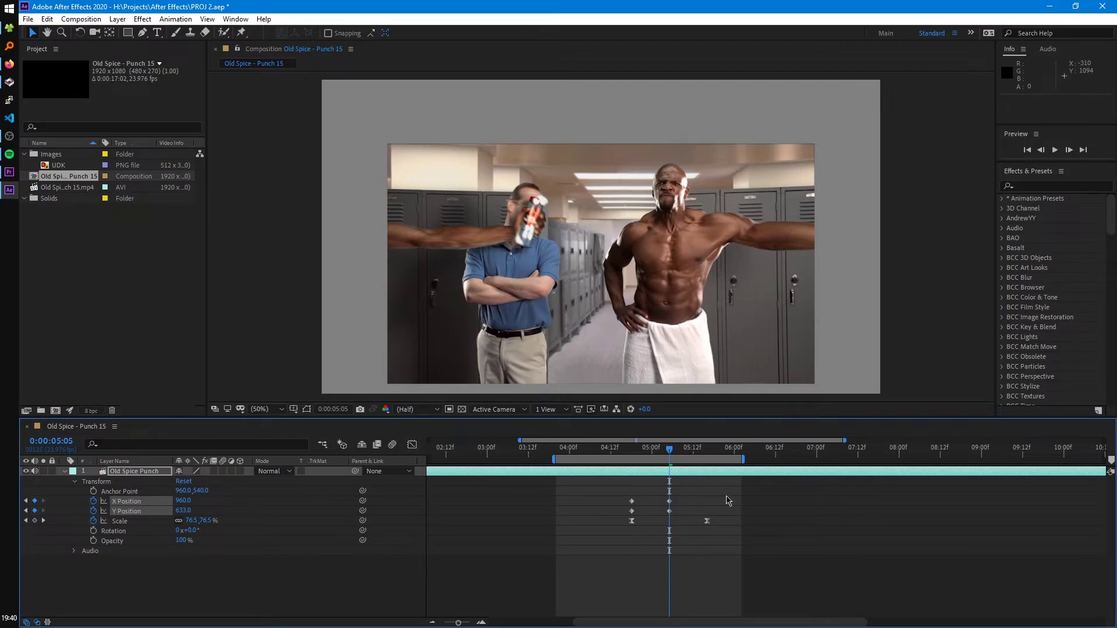
{"action": "key", "text": "ctrl+z"}
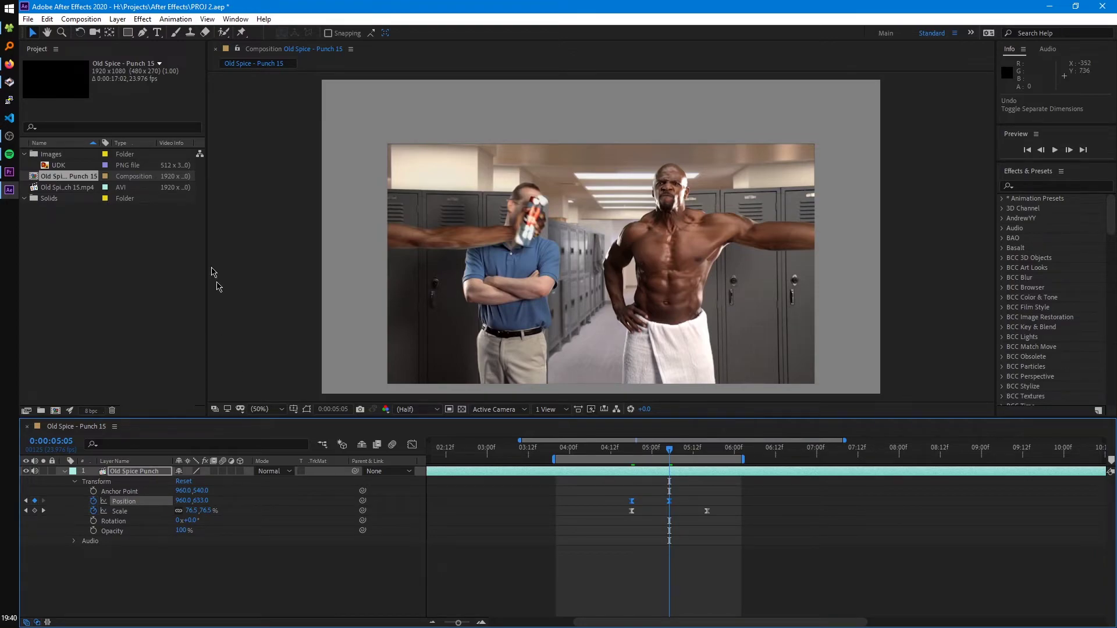
{"action": "left_click", "coordinate": [47, 18]}
{"action": "left_click", "coordinate": [84, 46]}
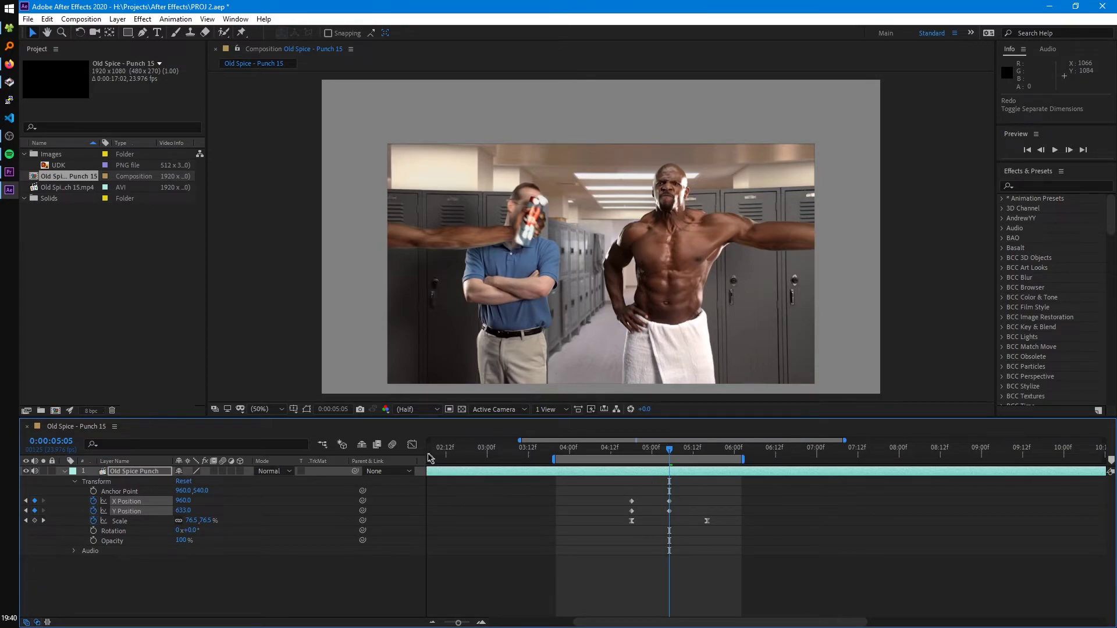
{"action": "left_click", "coordinate": [412, 444]}
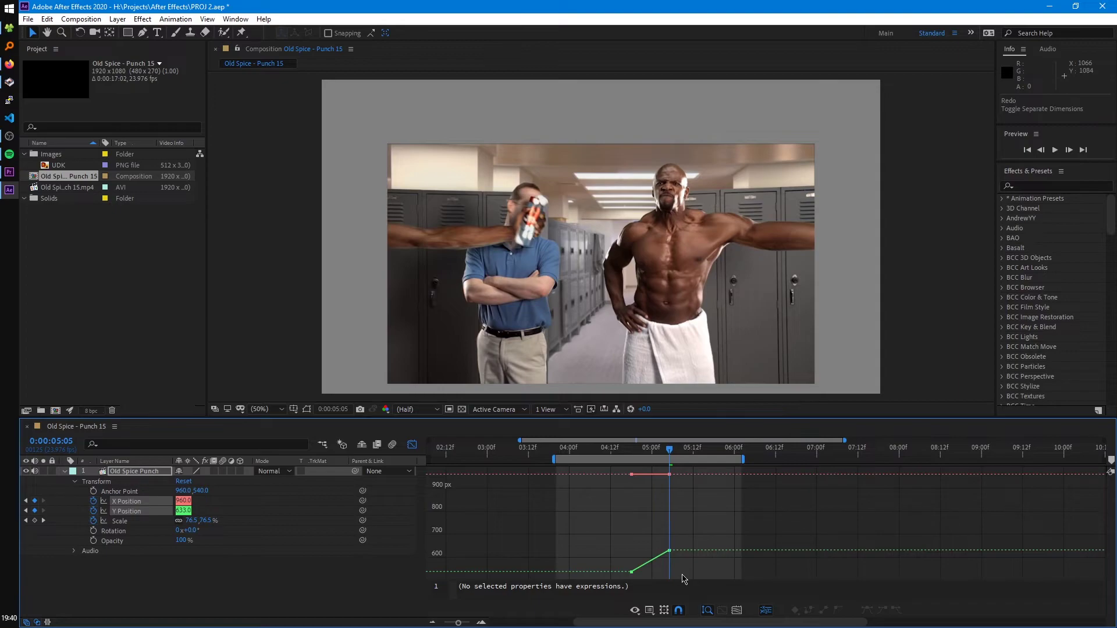
Easy Ease Y Position and drag its handles for an abrupt rise and long ease into 633.
{"action": "left_click", "coordinate": [239, 511]}
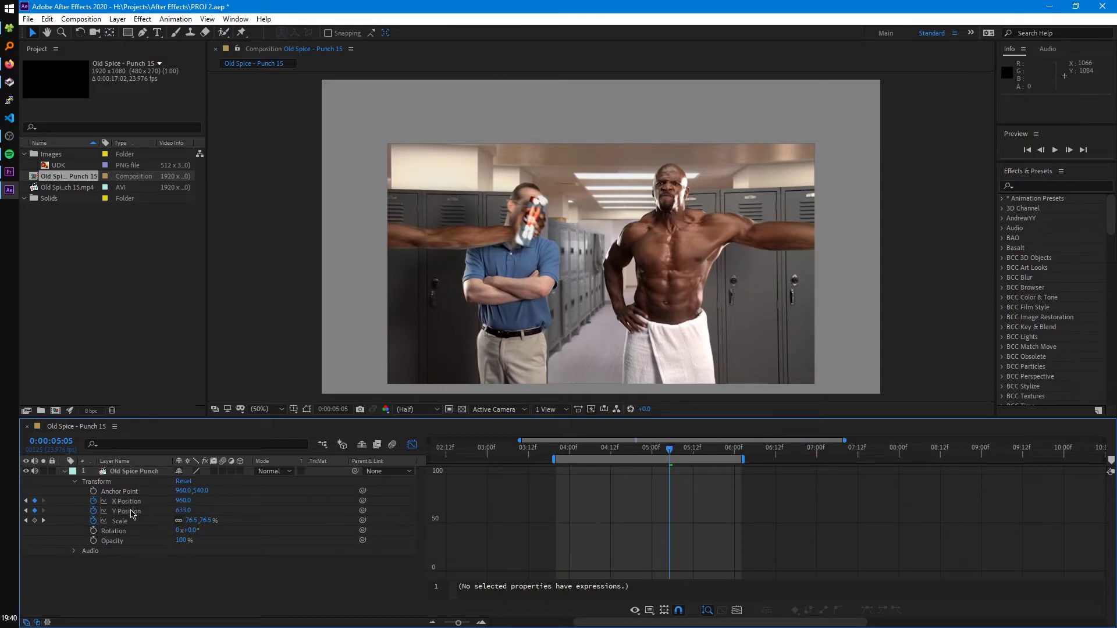
{"action": "left_click", "coordinate": [128, 512]}
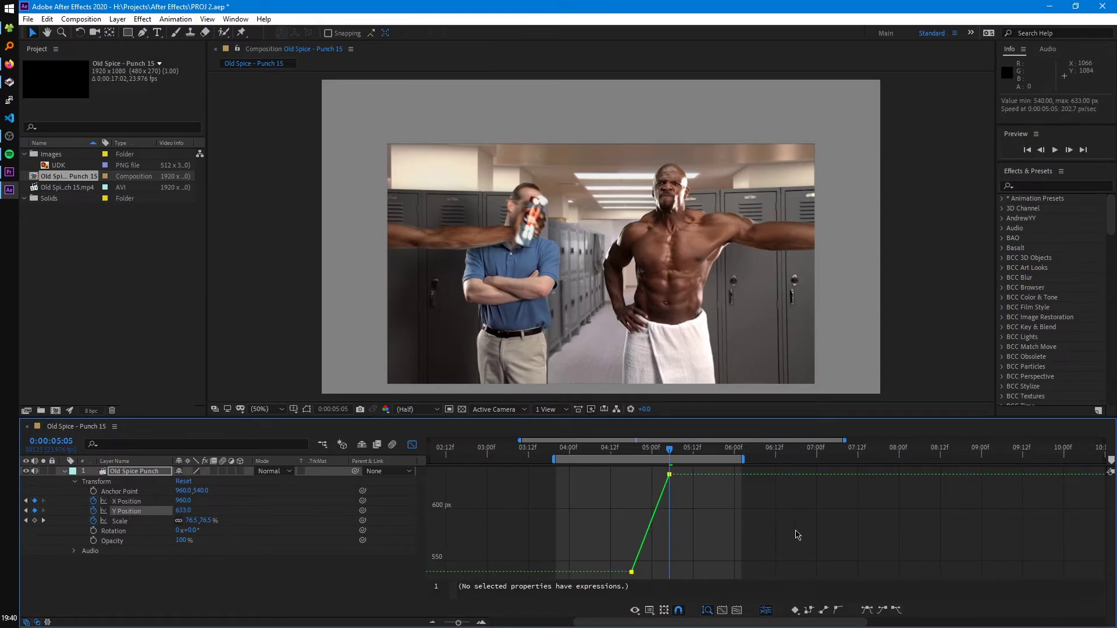
{"action": "key", "text": "F9"}
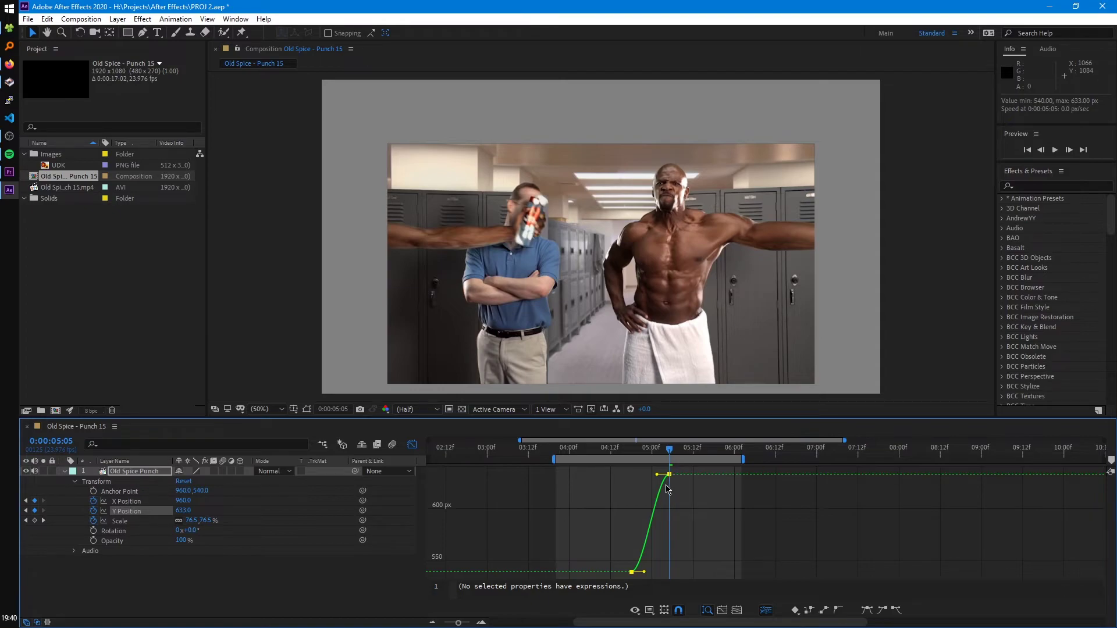
{"action": "scroll", "coordinate": [662, 523], "scroll_direction": "up", "scroll_amount": 2}
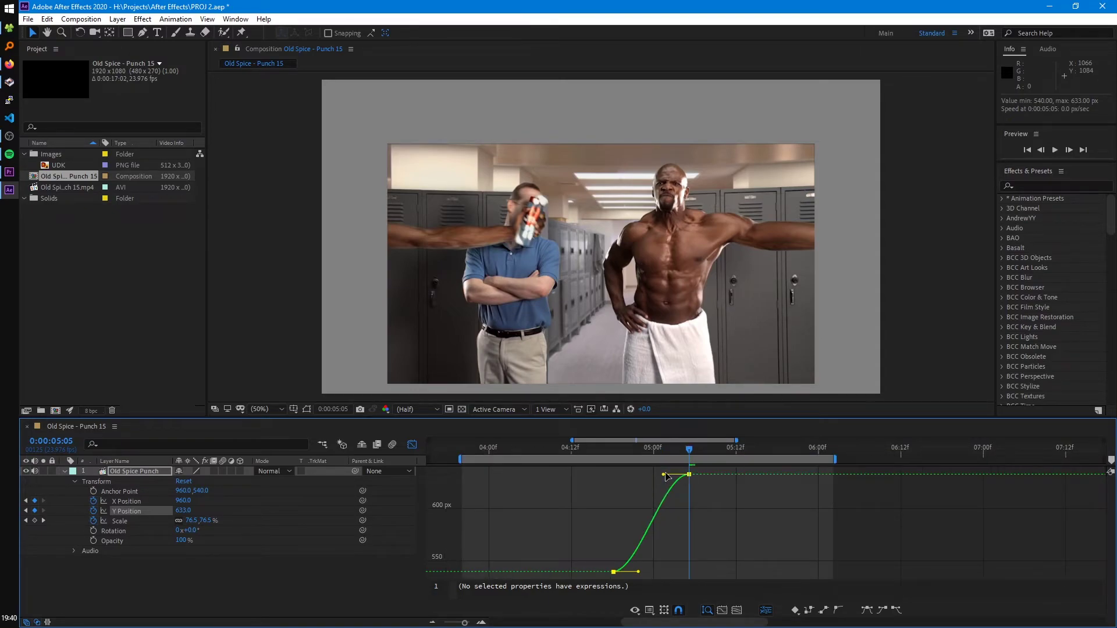
{"action": "left_click_drag", "start_coordinate": [665, 473], "coordinate": [626, 479]}
{"action": "left_click_drag", "start_coordinate": [641, 574], "coordinate": [615, 494]}
{"action": "key", "text": "space"}
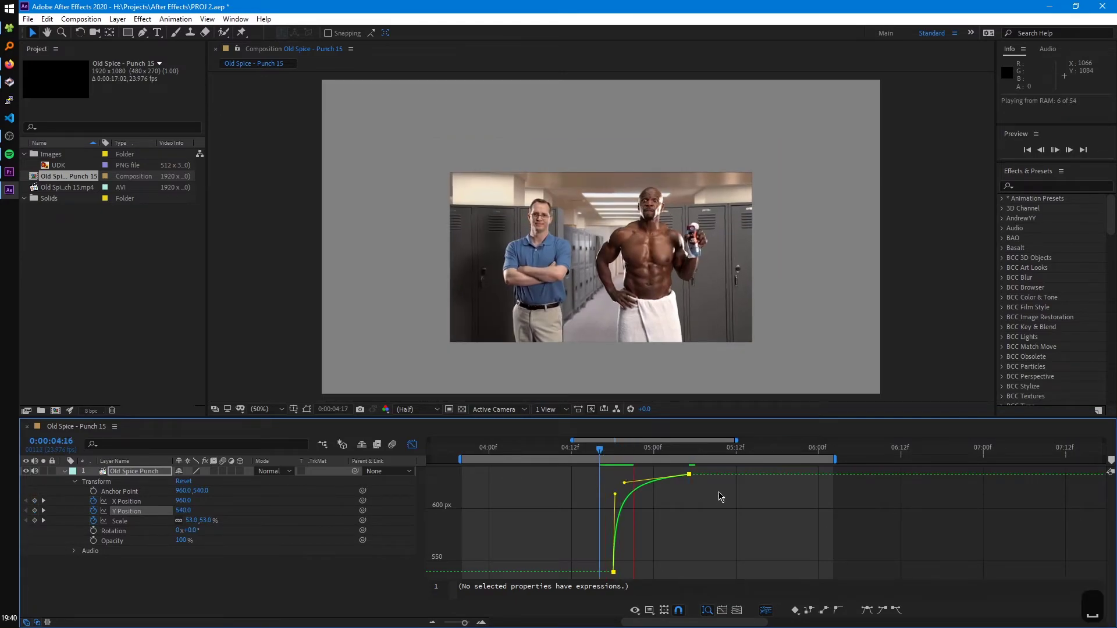
Remove the Scale keyframes via its stopwatch and preview the Y Position move.
{"action": "left_click", "coordinate": [615, 450]}
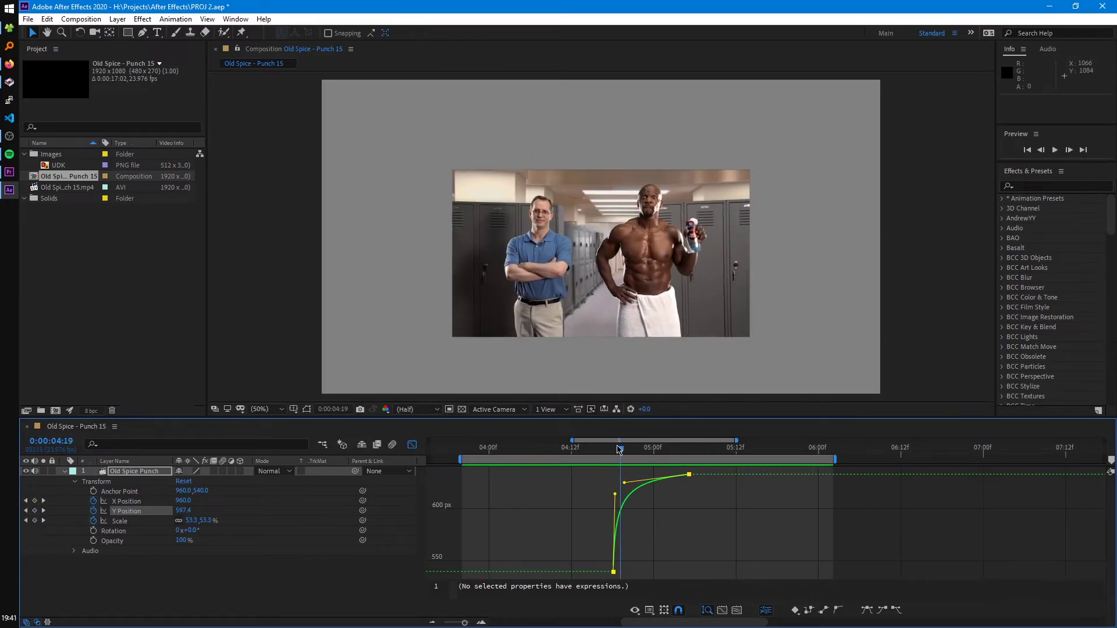
{"action": "left_click", "coordinate": [93, 520]}
{"action": "left_click", "coordinate": [135, 511]}
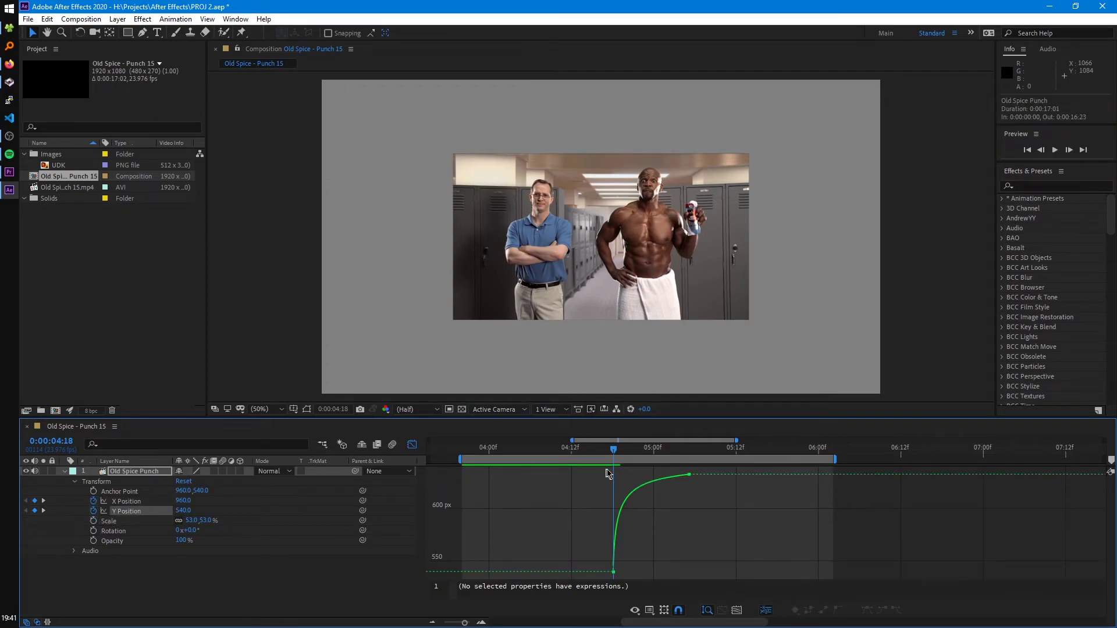
{"action": "key", "text": "space"}
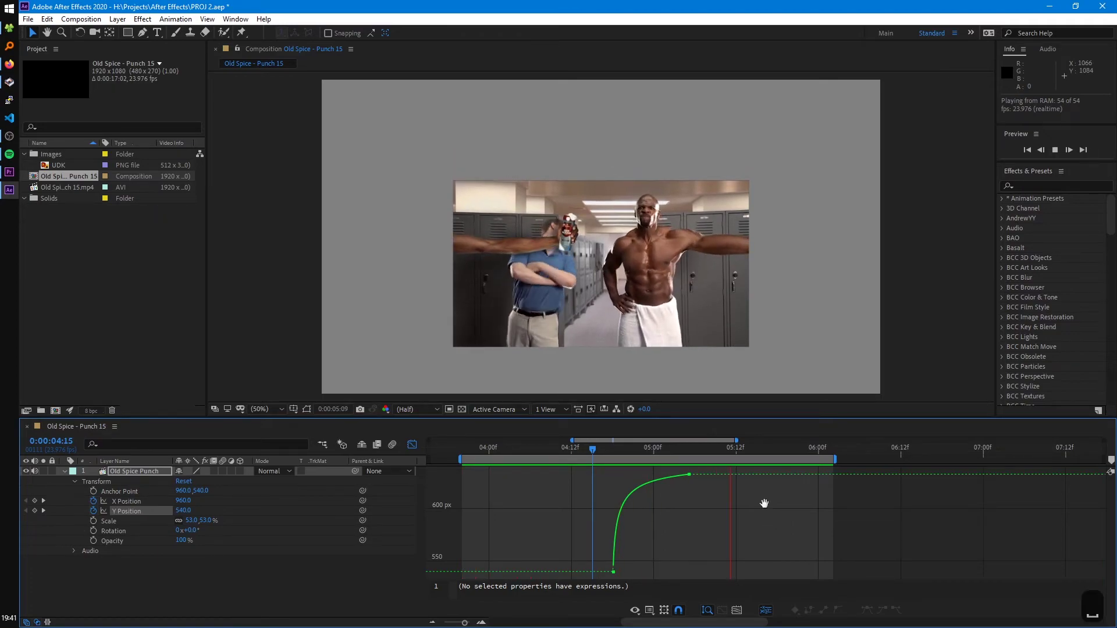
{"action": "key", "text": "space"}
Move the playhead back to 04:17 and select both Y Position keyframes.
{"action": "scroll", "coordinate": [716, 523], "scroll_direction": "right", "scroll_amount": 1}
{"action": "key", "text": "Page_Down"}
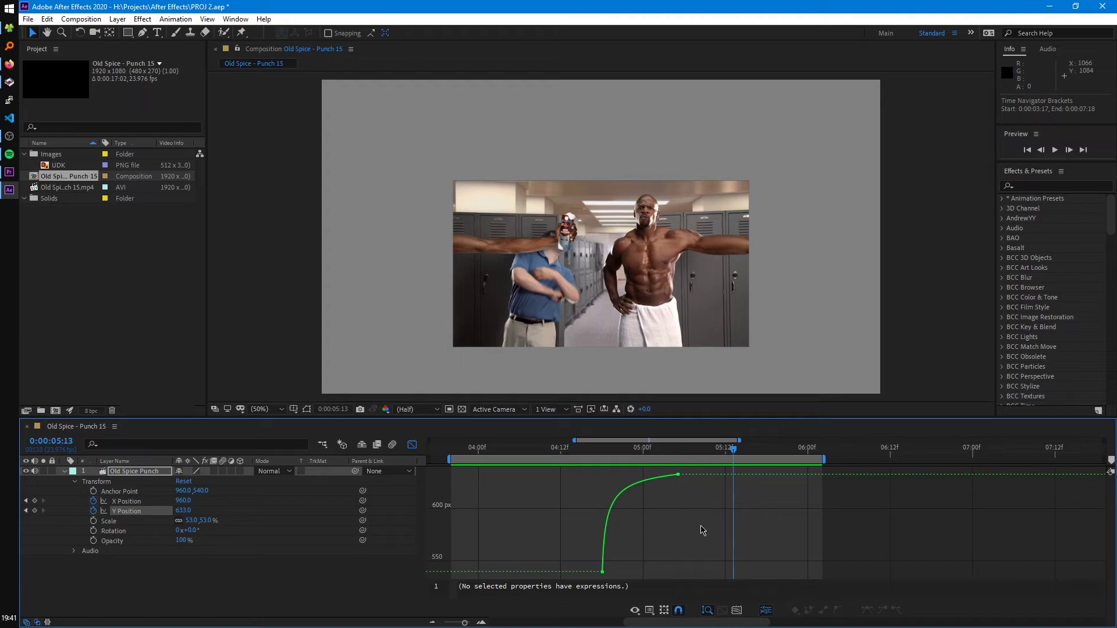
{"action": "left_click_drag", "start_coordinate": [712, 453], "coordinate": [597, 454]}
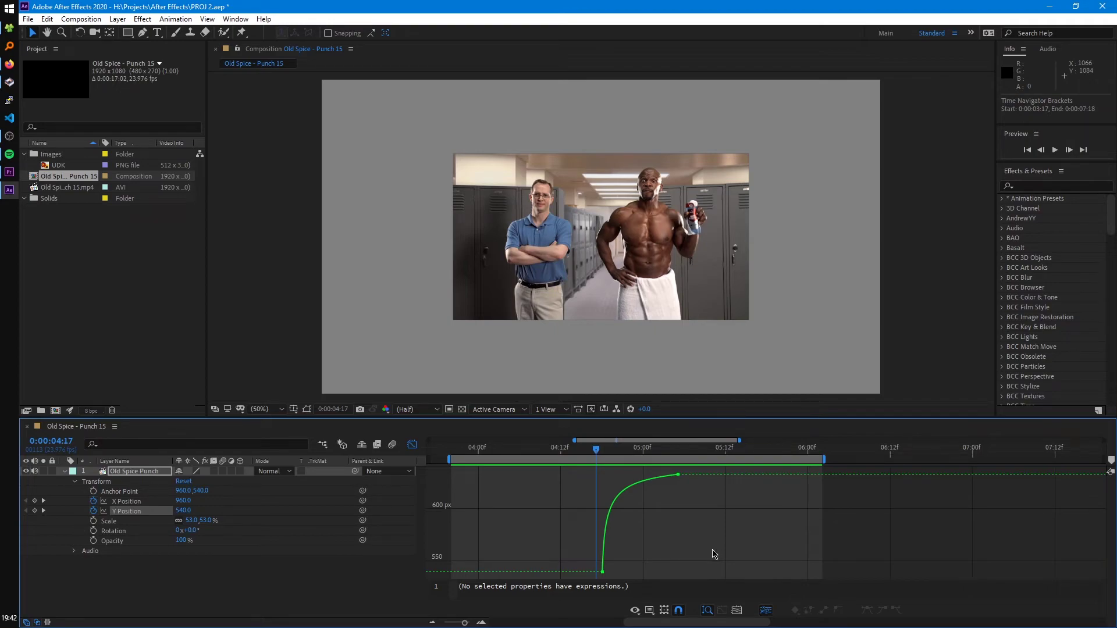
{"action": "left_click", "coordinate": [645, 484]}
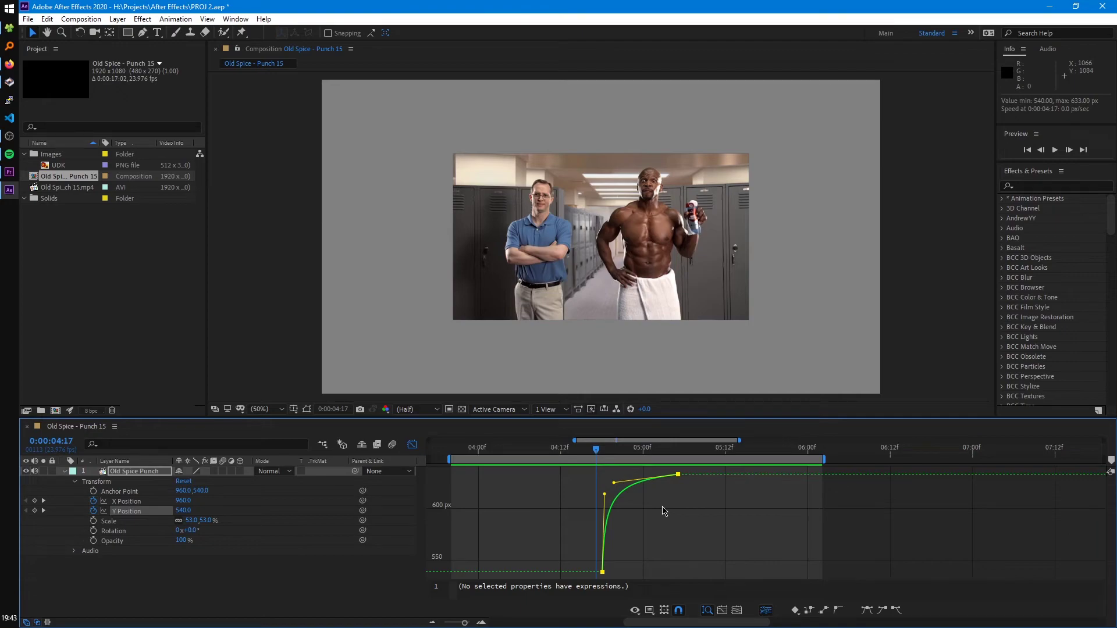
Delete the four old position keyframes and reset the layer's transform to full size.
{"action": "left_click", "coordinate": [412, 444]}
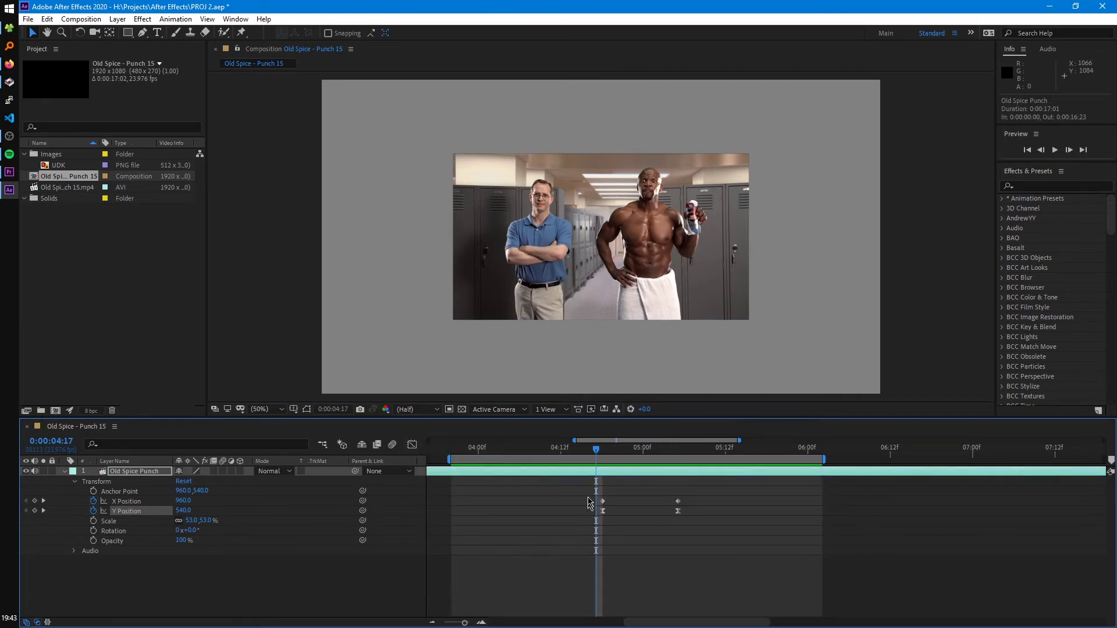
{"action": "left_click_drag", "start_coordinate": [570, 489], "coordinate": [728, 527]}
{"action": "key", "text": "Delete"}
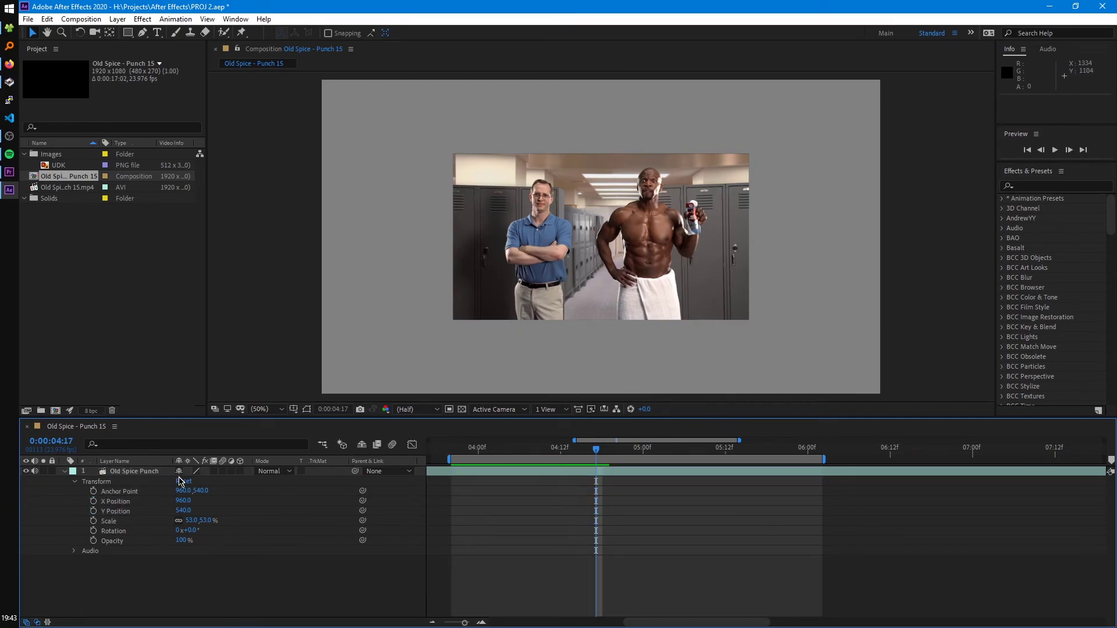
{"action": "left_click", "coordinate": [184, 483]}
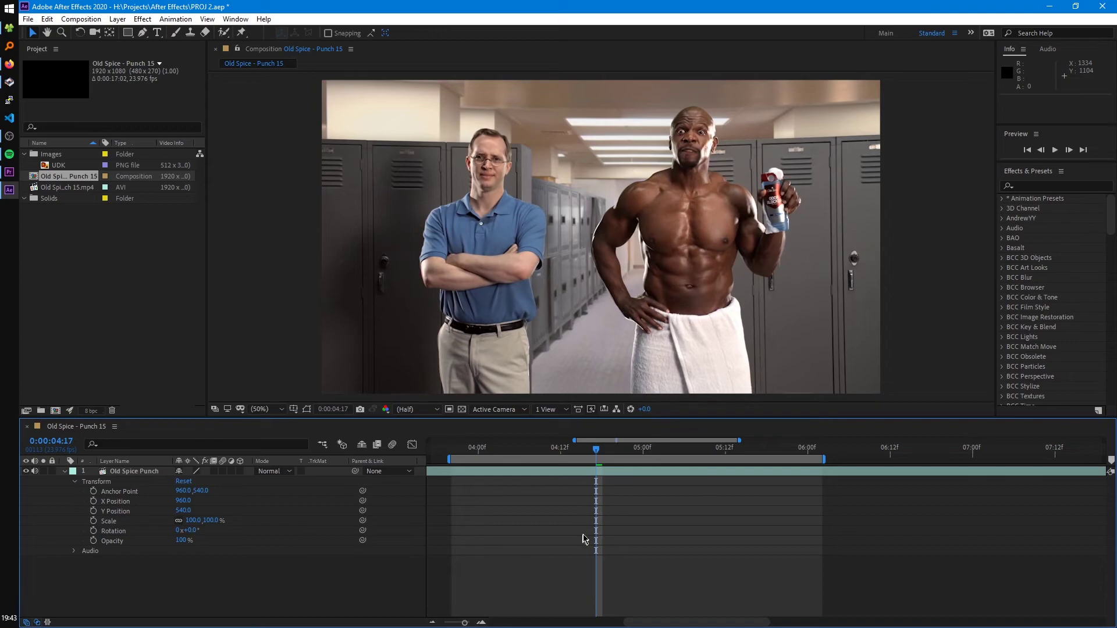
{"action": "key", "text": ";"}
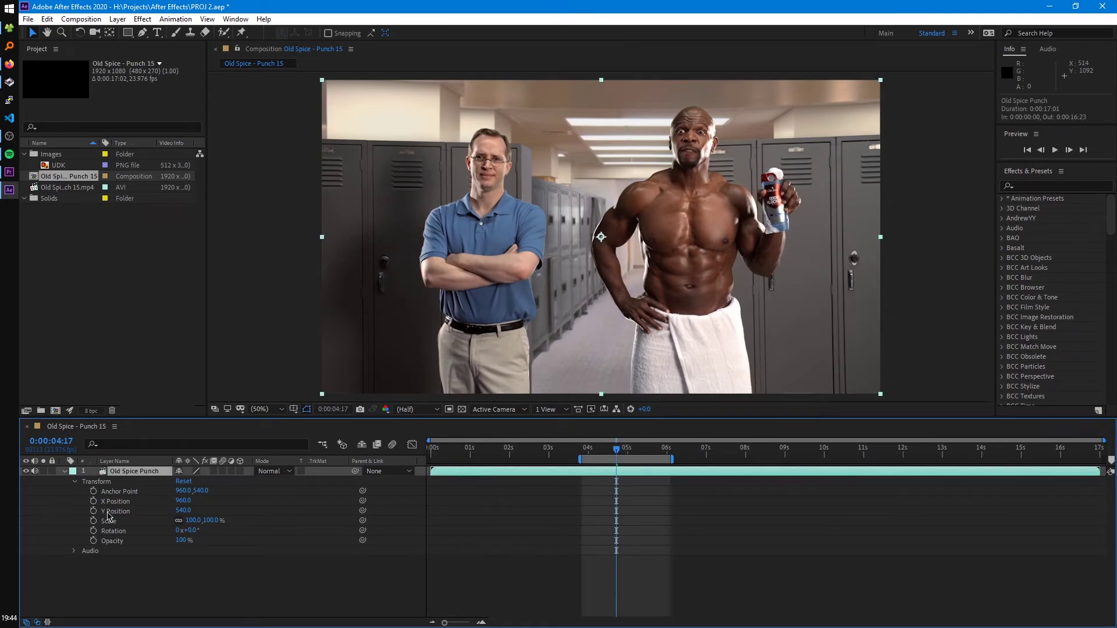
Key X Position from -993 at 04:17 to 960 at 05:06 and Easy Ease both keyframes.
{"action": "left_click", "coordinate": [93, 501]}
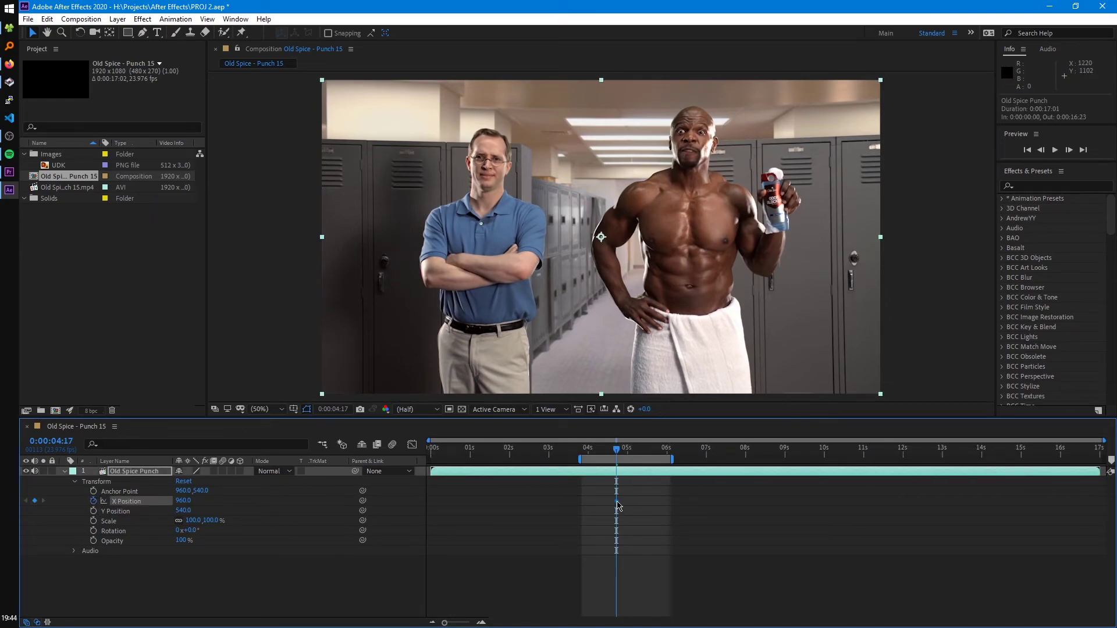
{"action": "left_click_drag", "start_coordinate": [616, 502], "coordinate": [638, 502]}
{"action": "left_click_drag", "start_coordinate": [183, 500], "coordinate": [99, 503]}
{"action": "left_click_drag", "start_coordinate": [599, 486], "coordinate": [644, 531]}
{"action": "key", "text": "F9"}
Drag the X Position curve's first handle up so the slide starts quickly.
{"action": "left_click", "coordinate": [412, 444]}
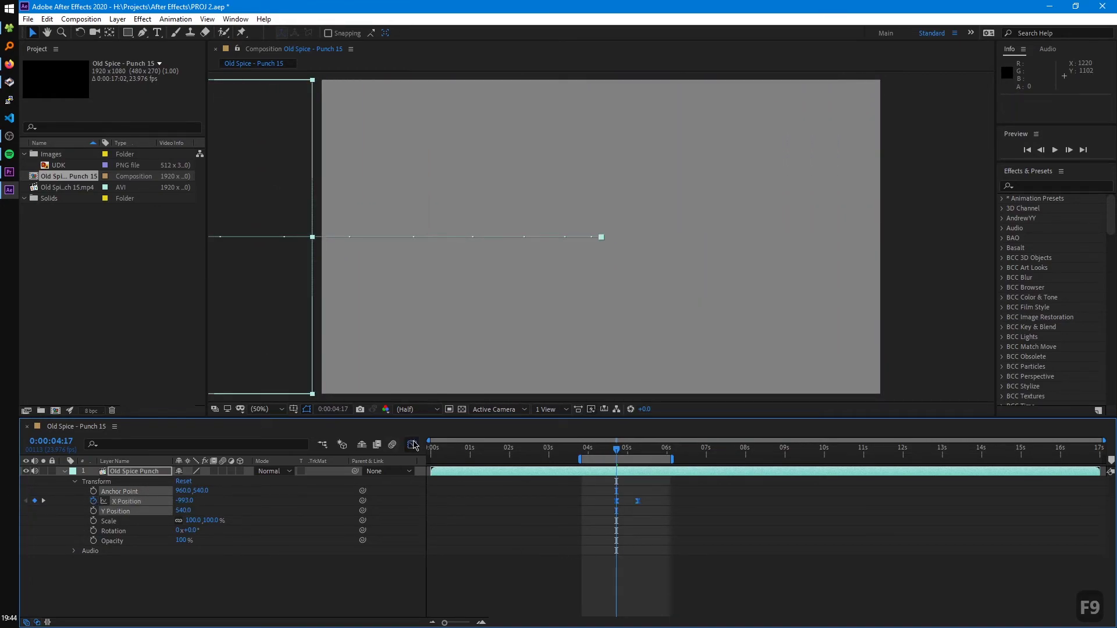
{"action": "scroll", "coordinate": [640, 564], "scroll_direction": "up", "scroll_amount": 4}
{"action": "left_click", "coordinate": [256, 515]}
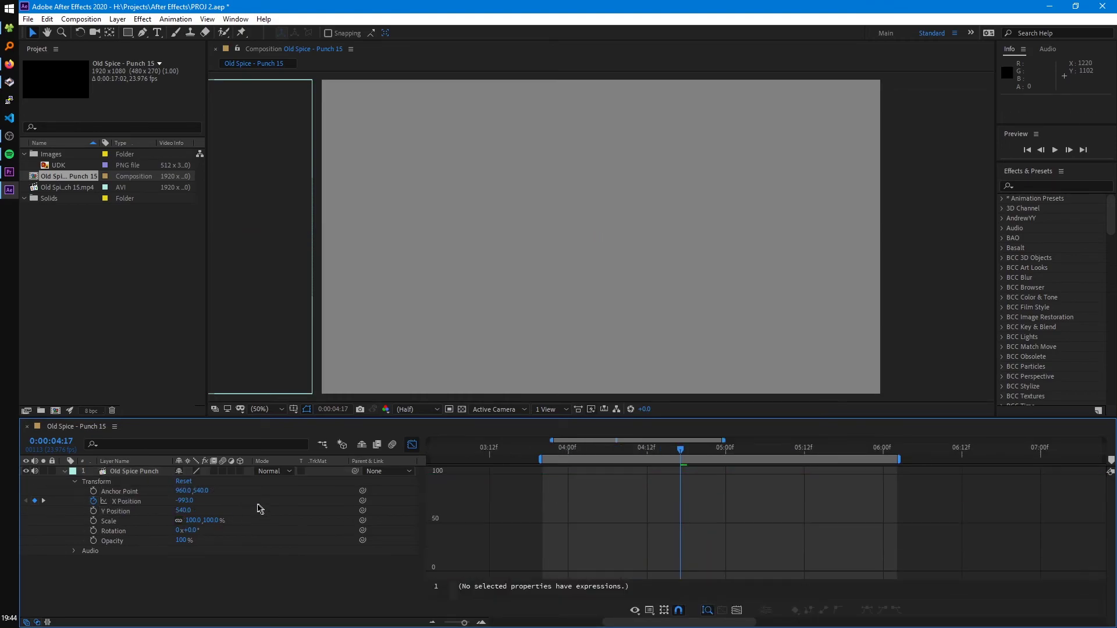
{"action": "left_click", "coordinate": [163, 504]}
{"action": "left_click_drag", "start_coordinate": [710, 572], "coordinate": [707, 494]}
{"action": "left_click", "coordinate": [739, 478]}
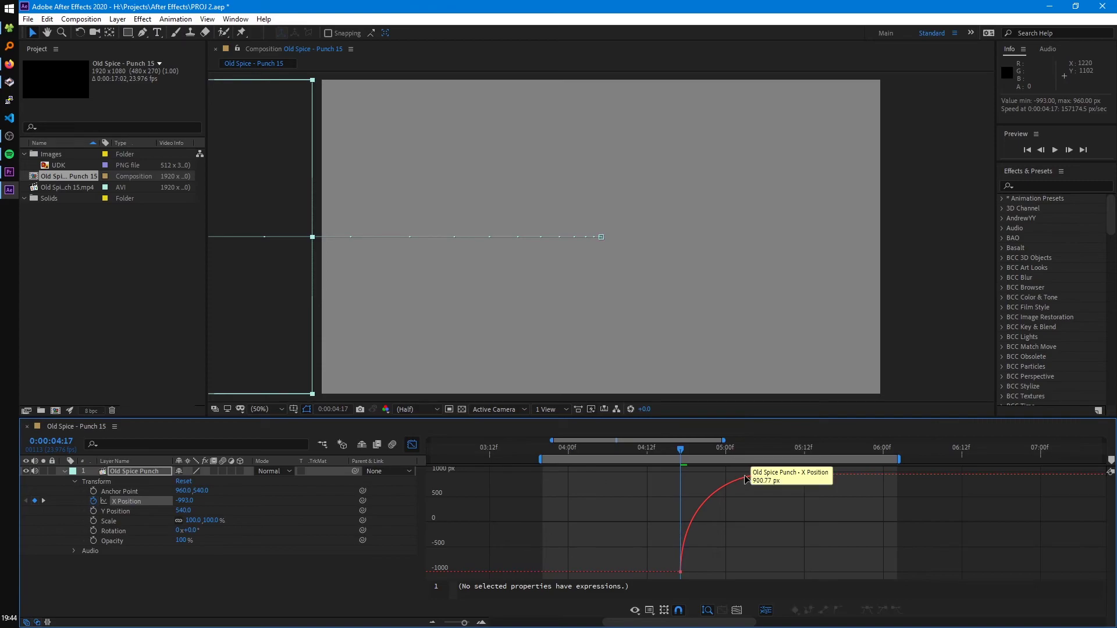
{"action": "left_click", "coordinate": [739, 478]}
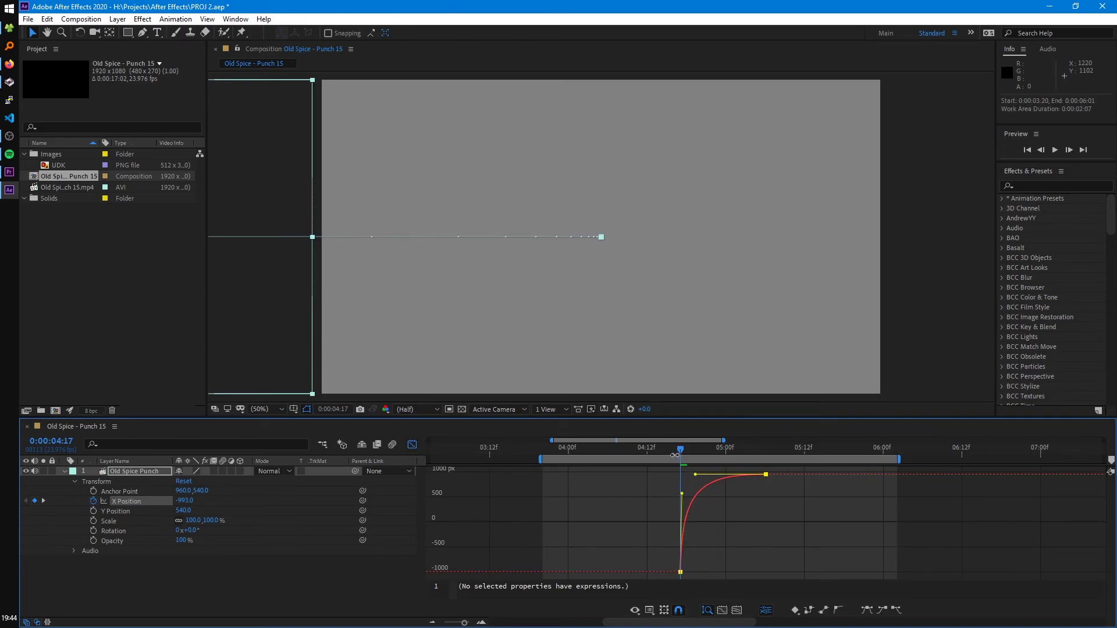
RAM-preview the slide-in, then jump to the 05:06 keyframe in the layer view.
{"action": "left_click_drag", "start_coordinate": [698, 459], "coordinate": [685, 459]}
{"action": "key", "text": "shift+space"}
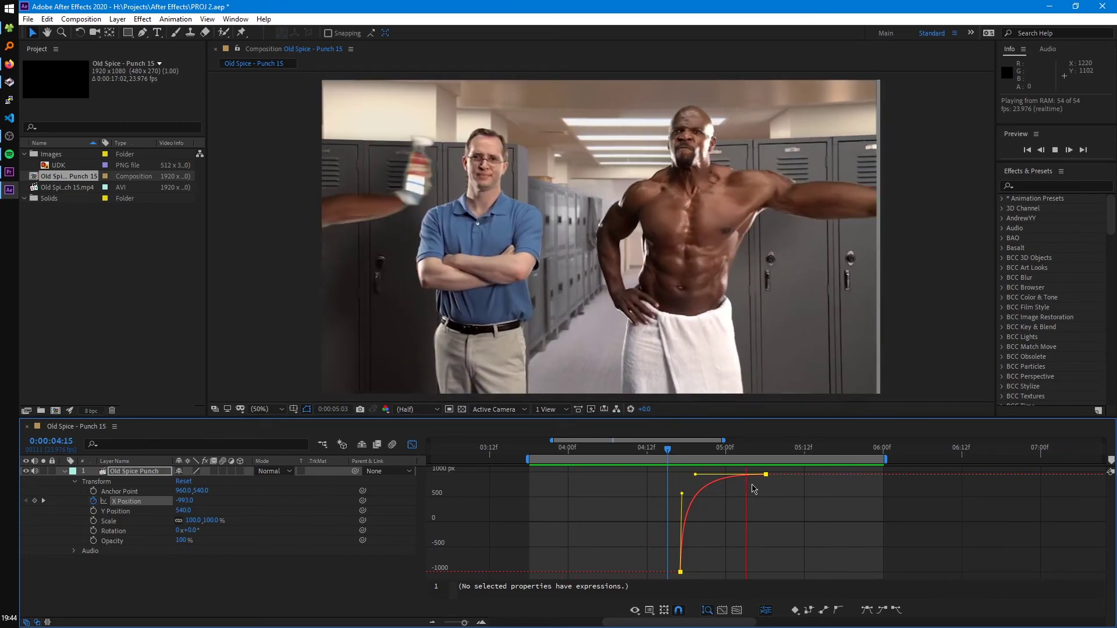
{"action": "key", "text": "space"}
{"action": "left_click", "coordinate": [412, 445]}
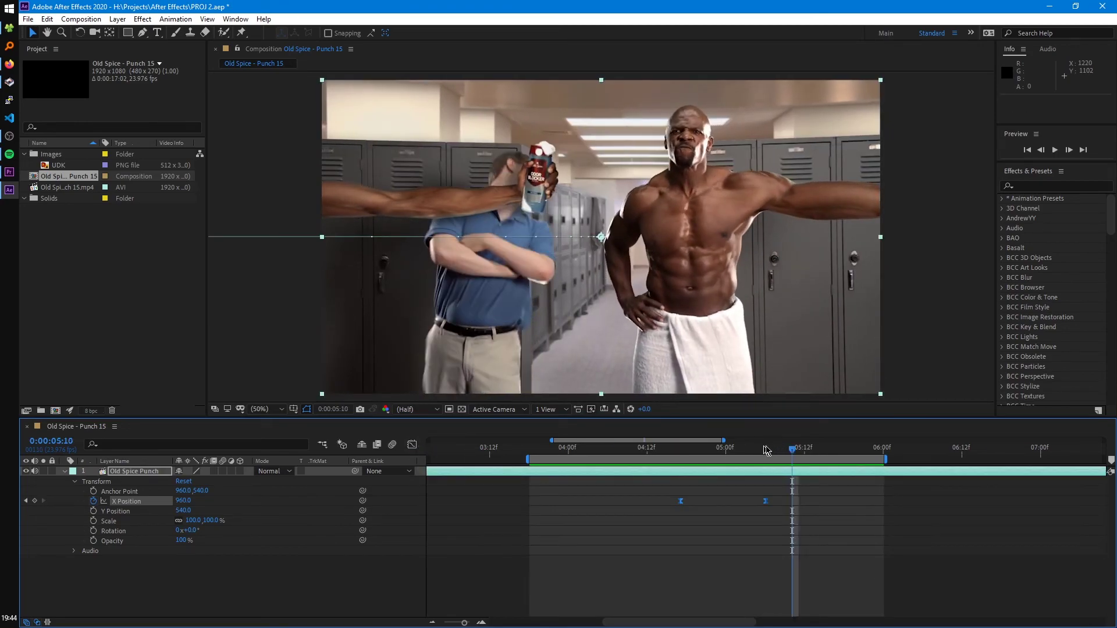
{"action": "key", "text": "j"}
{"action": "left_click", "coordinate": [738, 550]}
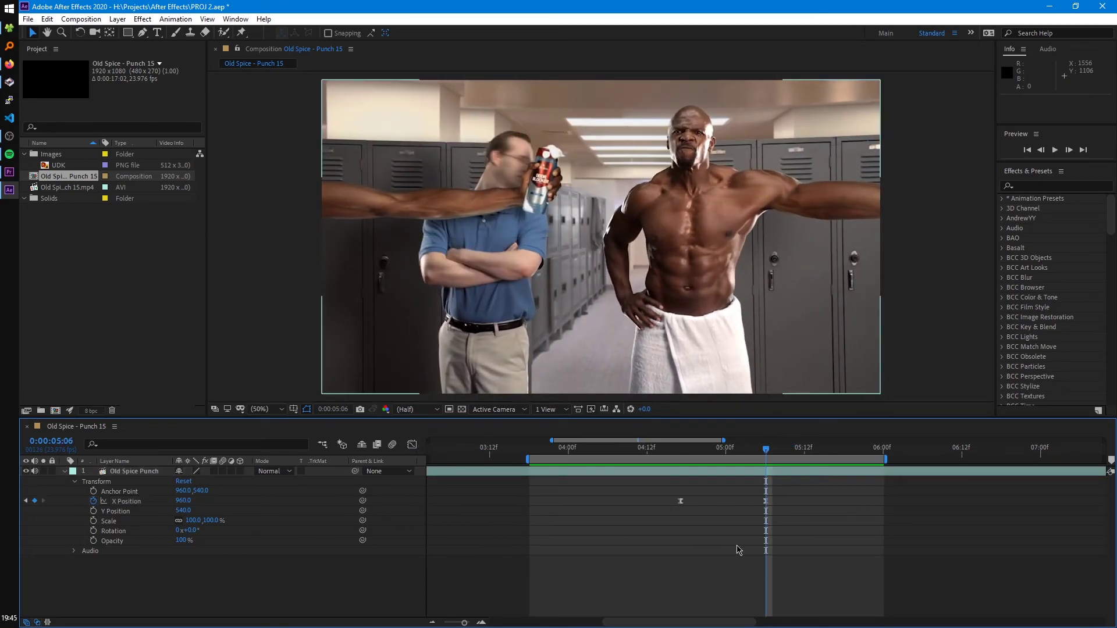
Key Rotation from -79° at 04:17 to 0° at 05:06 and Easy Ease both keyframes.
{"action": "left_click", "coordinate": [93, 531]}
{"action": "left_click_drag", "start_coordinate": [766, 450], "coordinate": [680, 453]}
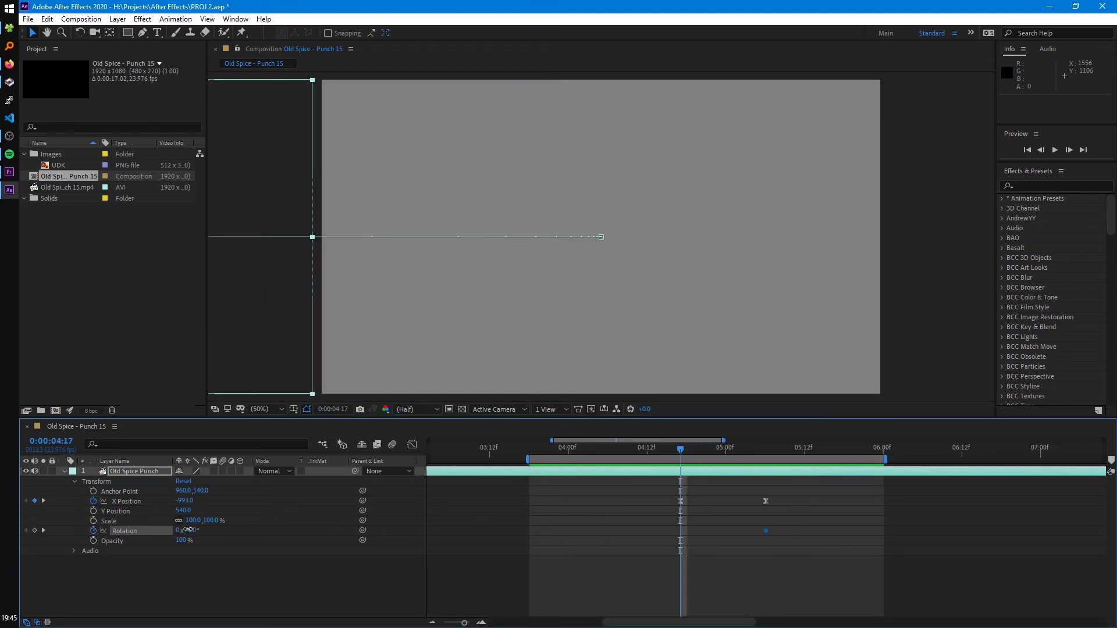
{"action": "left_click_drag", "start_coordinate": [188, 530], "coordinate": [146, 533]}
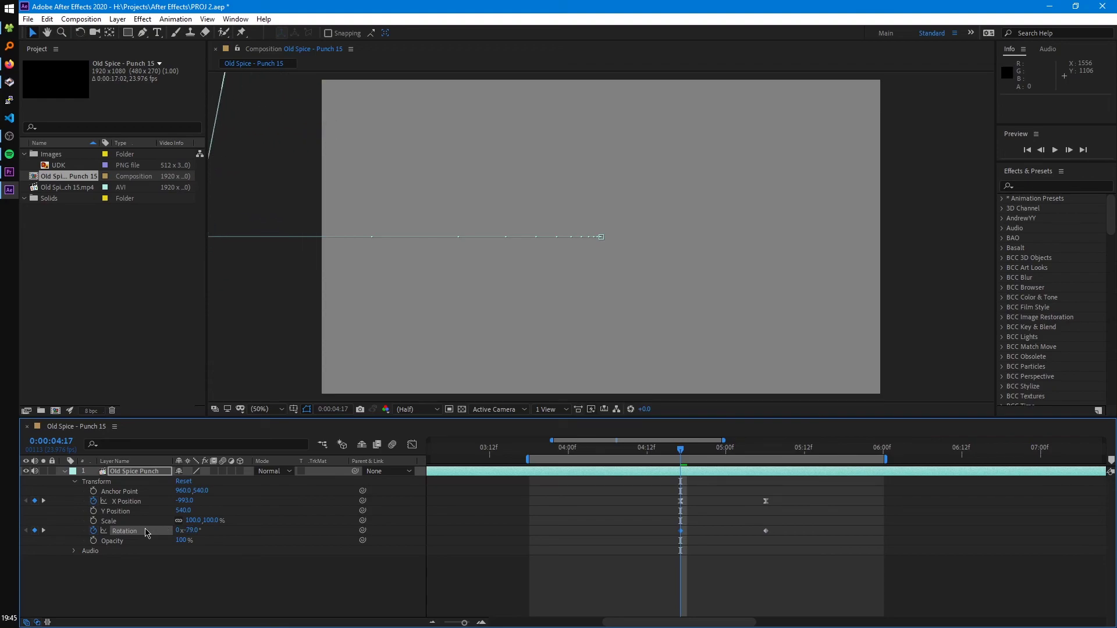
{"action": "left_click_drag", "start_coordinate": [786, 517], "coordinate": [653, 544]}
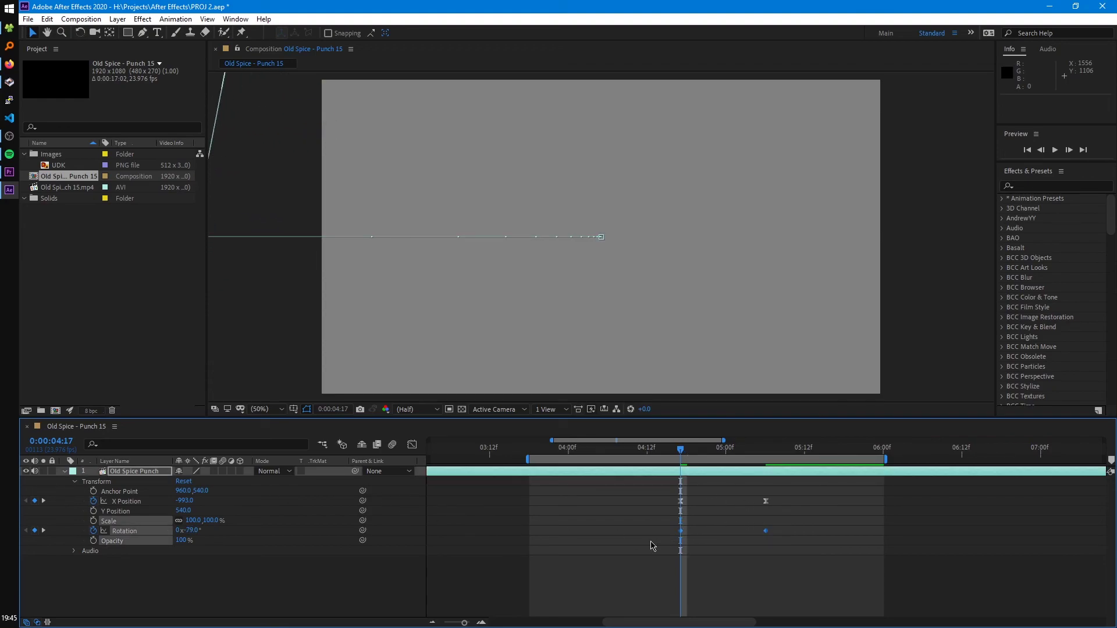
{"action": "key", "text": "F9"}
Shape the Rotation curve for a quick start and long ease, then preview from 04:12.
{"action": "key", "text": "shift+F3"}
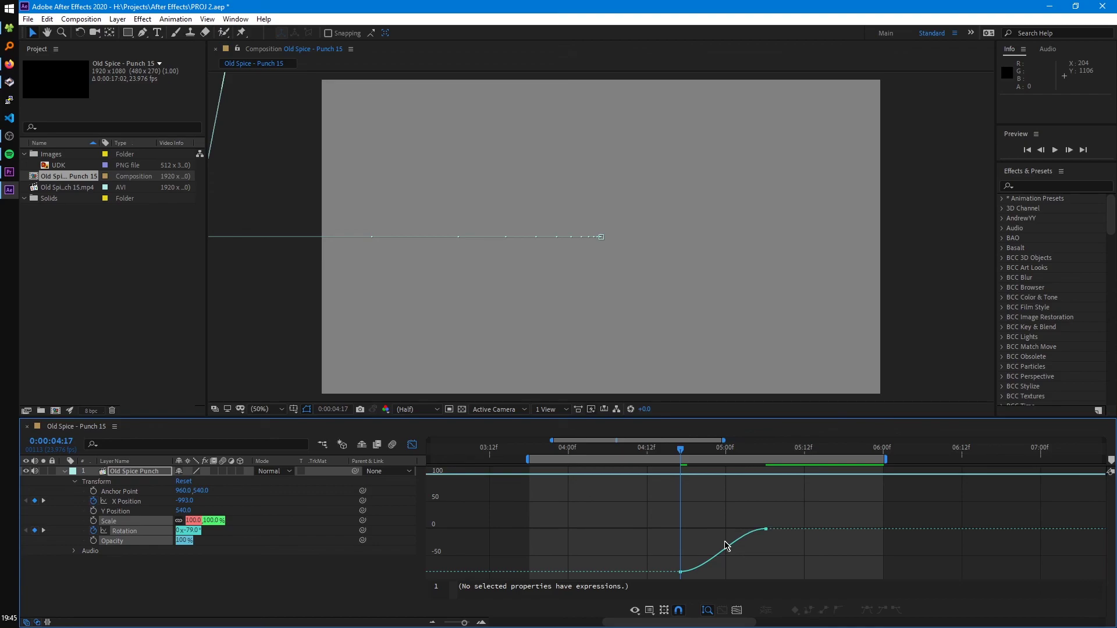
{"action": "left_click", "coordinate": [725, 546]}
{"action": "left_click_drag", "start_coordinate": [736, 530], "coordinate": [697, 530]}
{"action": "left_click_drag", "start_coordinate": [709, 572], "coordinate": [685, 539]}
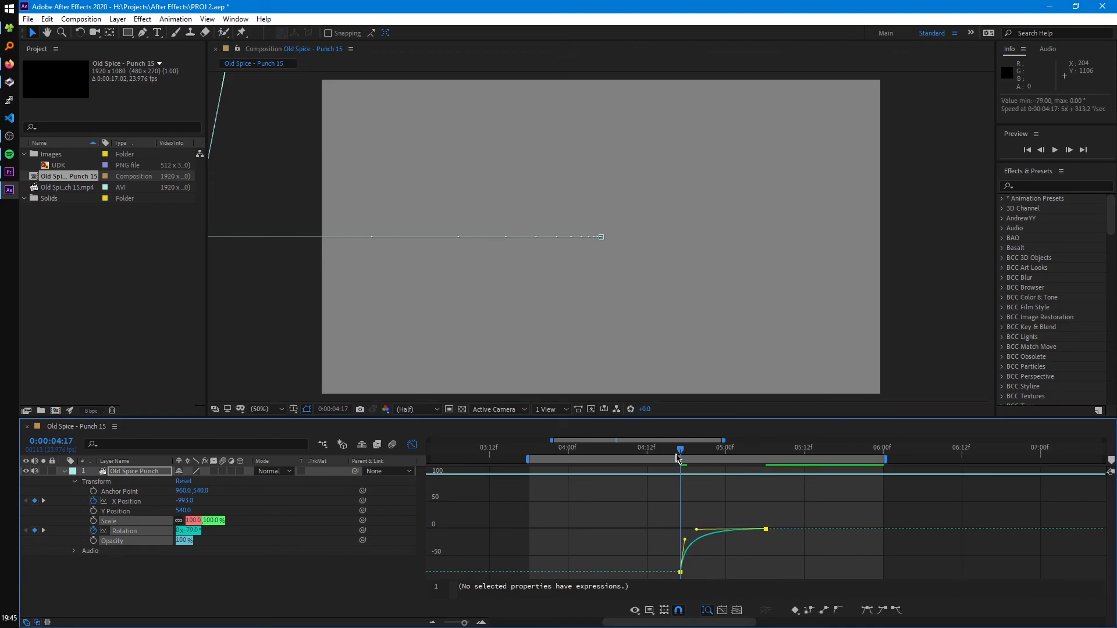
{"action": "left_click", "coordinate": [412, 445]}
{"action": "left_click_drag", "start_coordinate": [673, 448], "coordinate": [647, 448]}
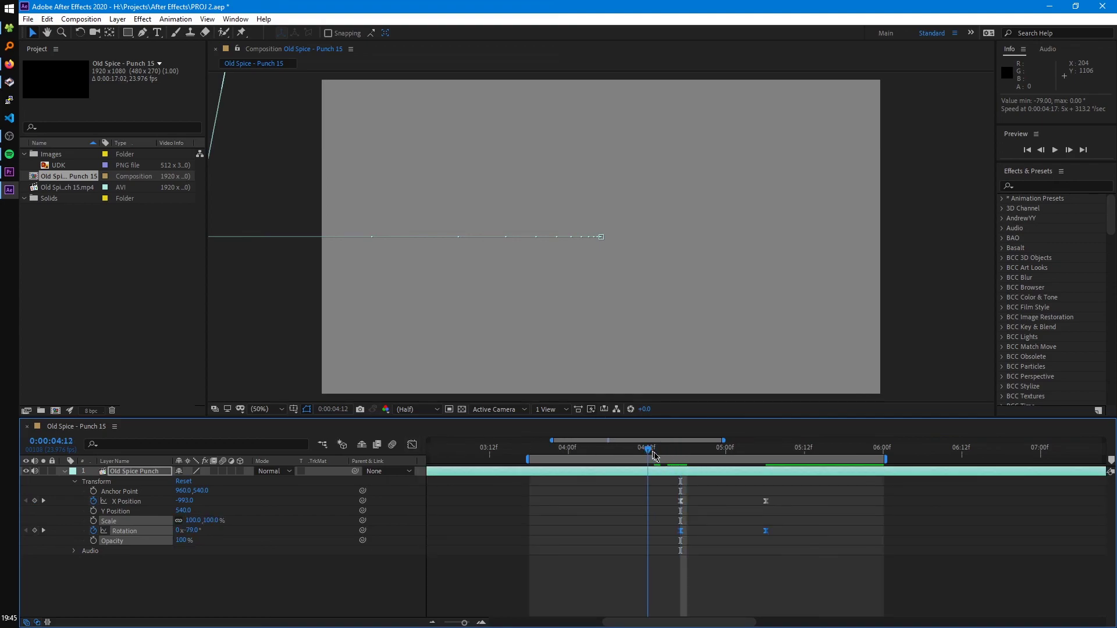
{"action": "left_click", "coordinate": [659, 527]}
{"action": "key", "text": "space"}
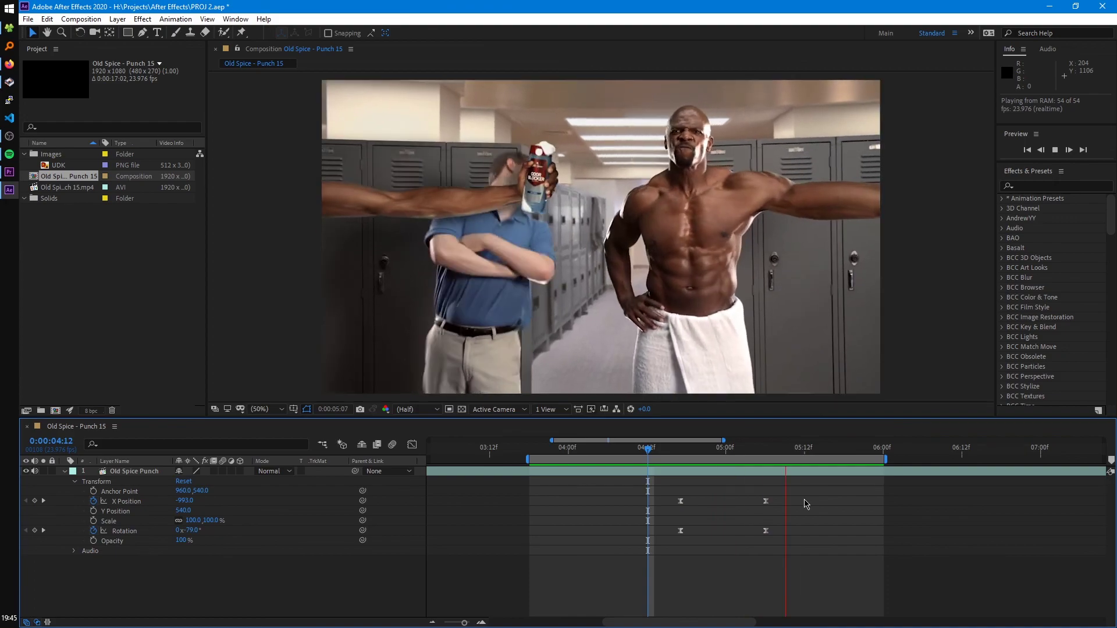
{"action": "key", "text": "space"}
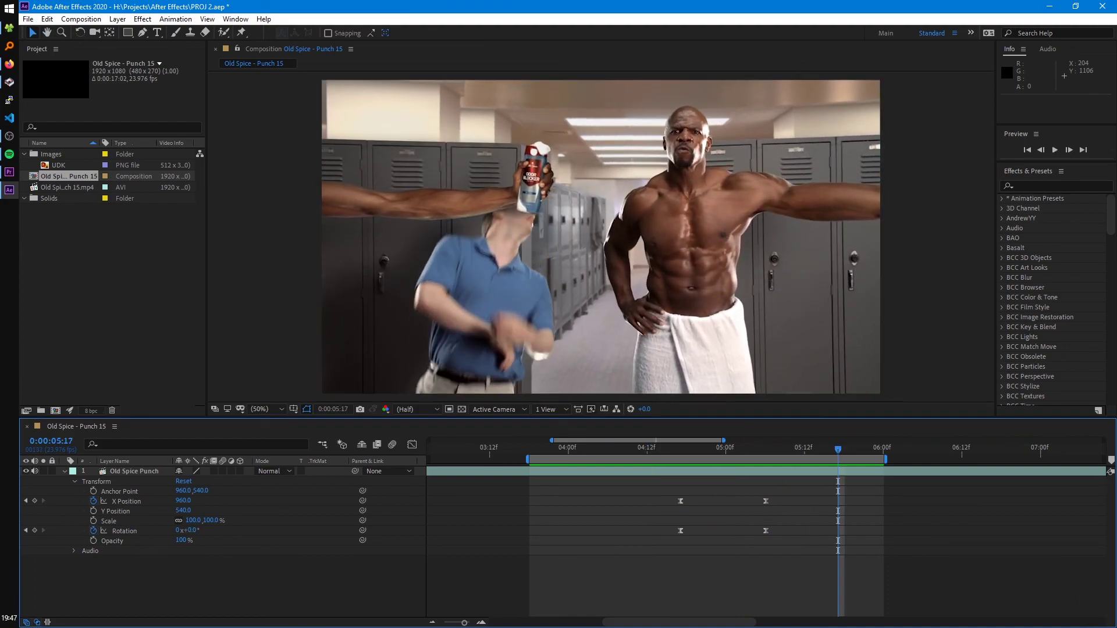